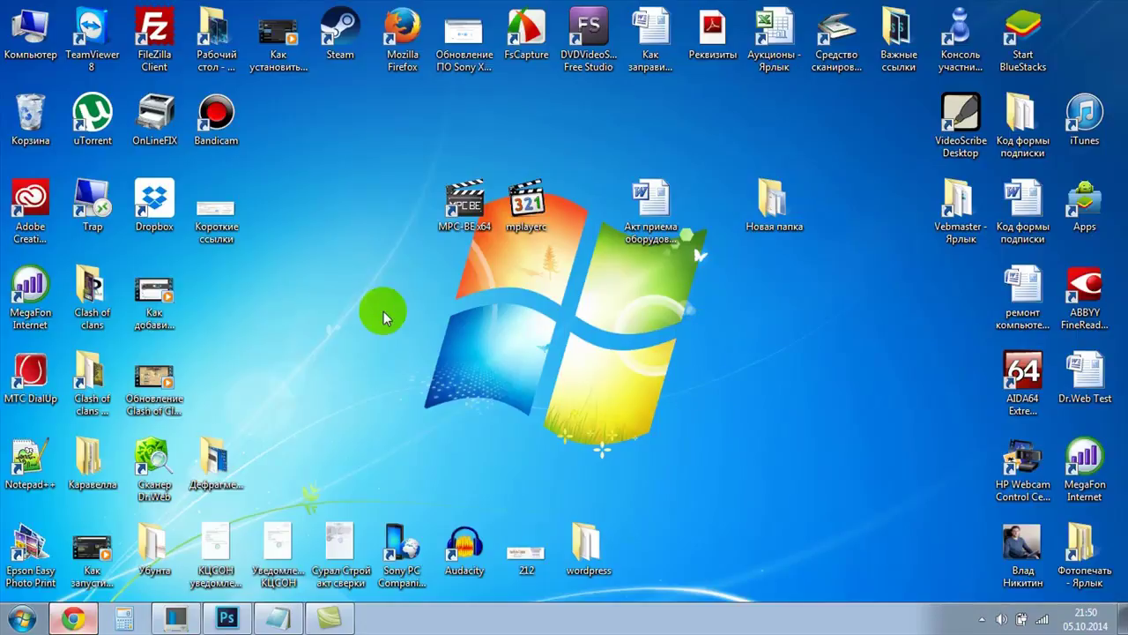
# Toggle the Start menu Computer item's option to display on the desktop (Отображать на рабочем столе)
pyautogui.click(323, 368)
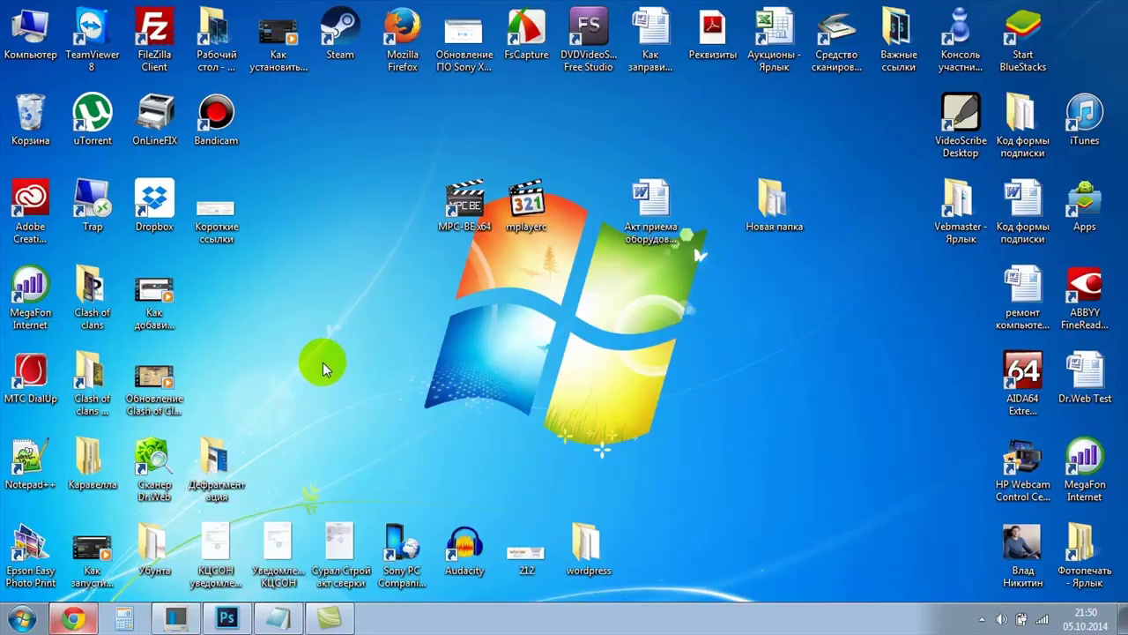
pyautogui.click(44, 49)
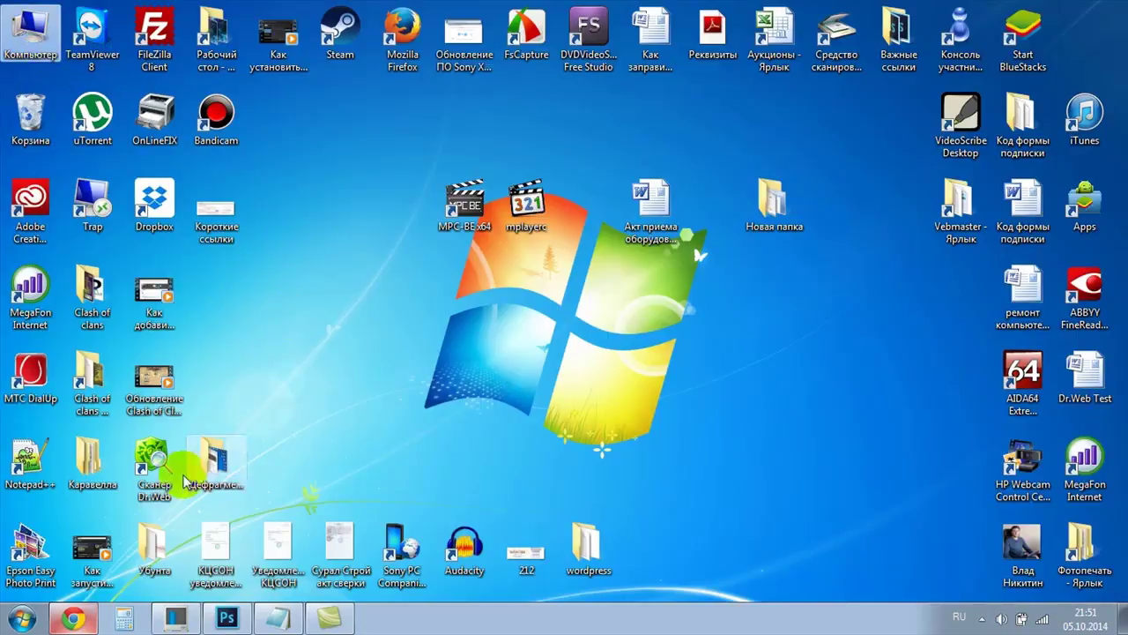
pyautogui.click(22, 620)
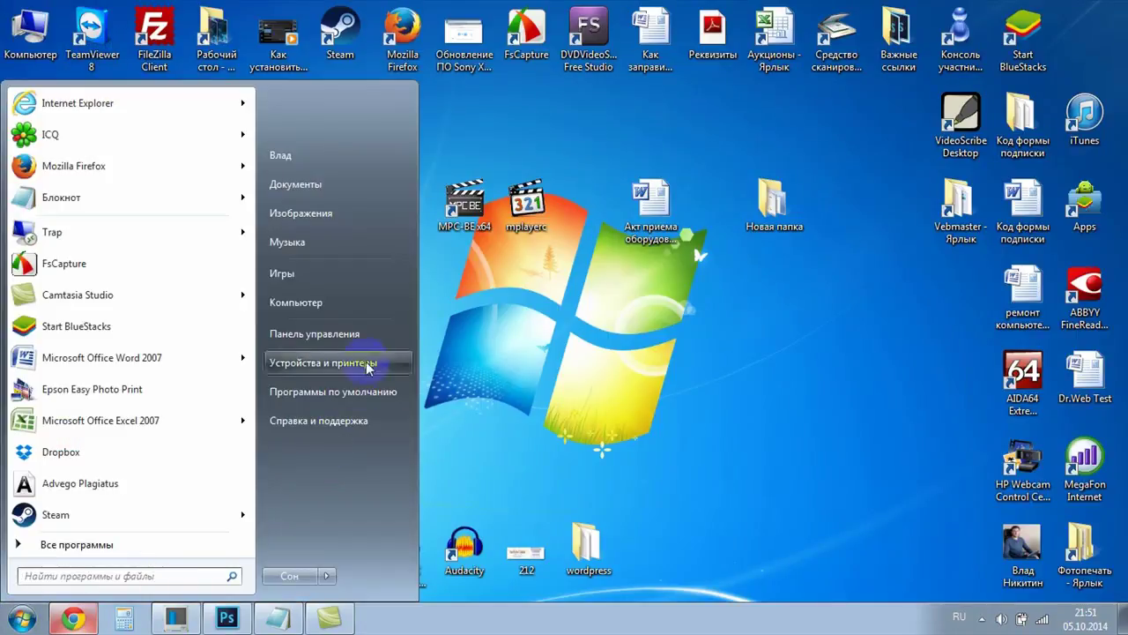
pyautogui.rightClick(340, 305)
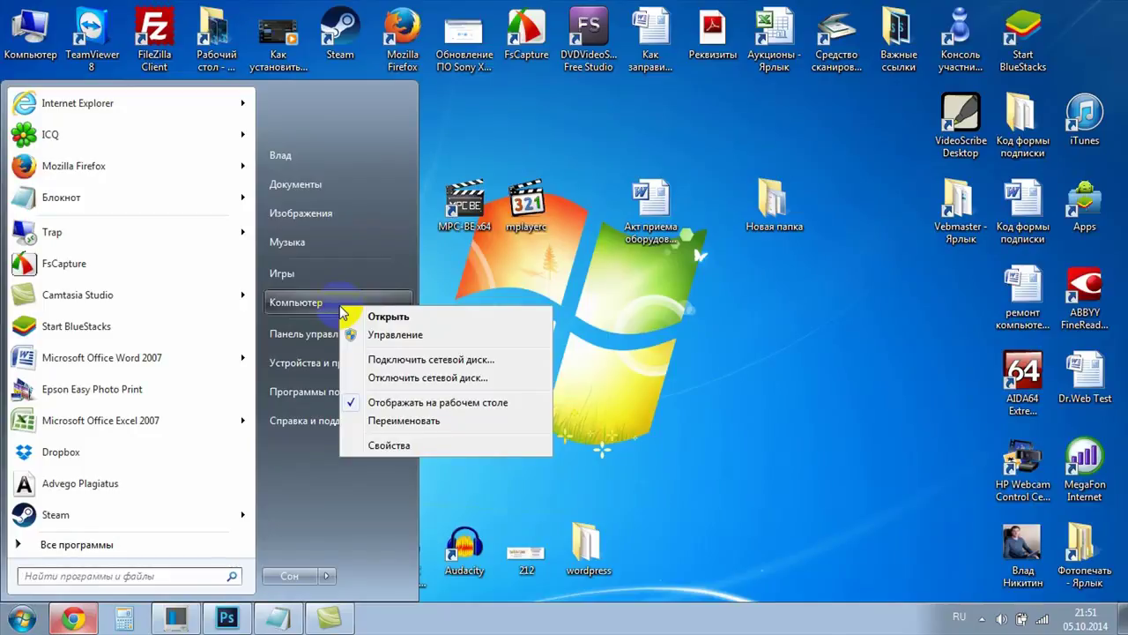
pyautogui.click(417, 405)
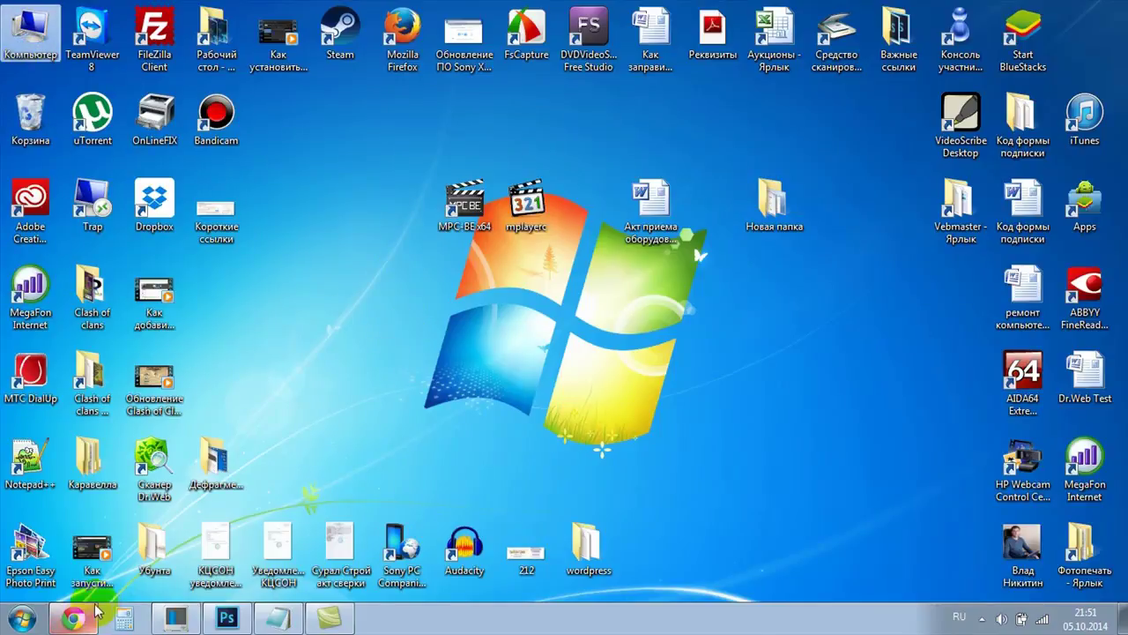
# Switch to Chrome and open the main page of the Computer Like YouTube channel
pyautogui.hotkey('alt', 'Tab')
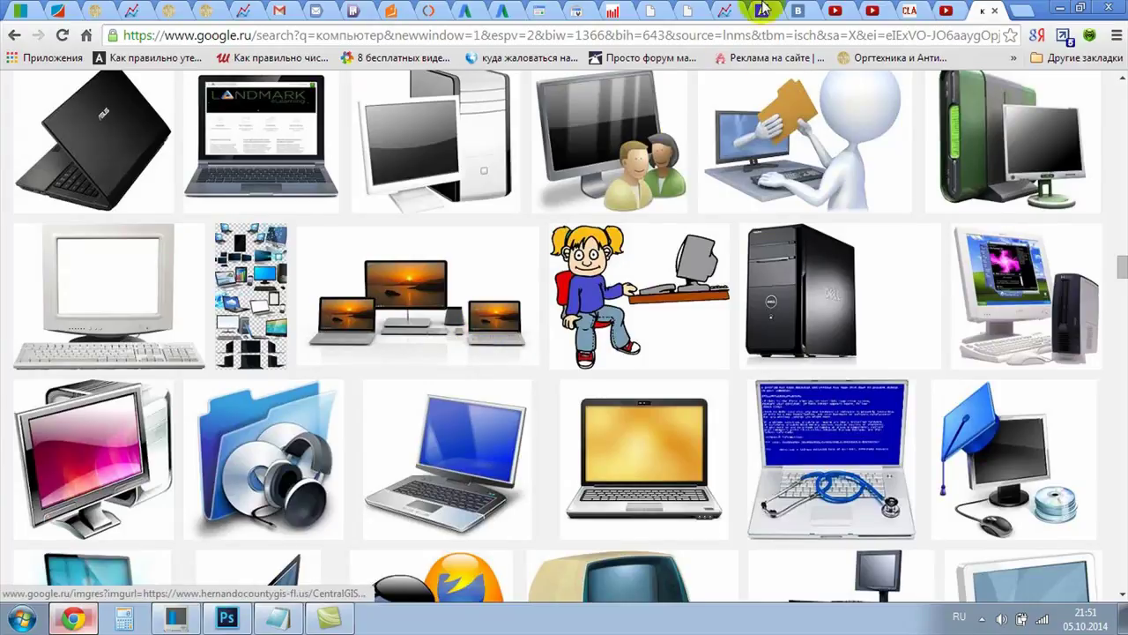
pyautogui.click(944, 13)
pyautogui.scroll(3, 308, 265)
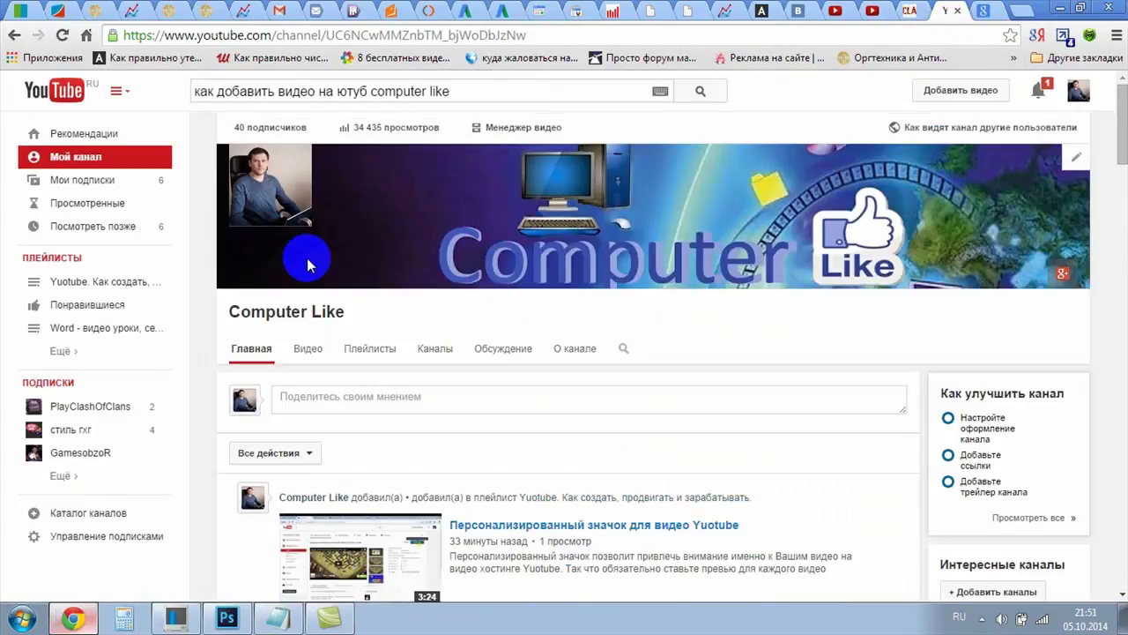
pyautogui.click(310, 321)
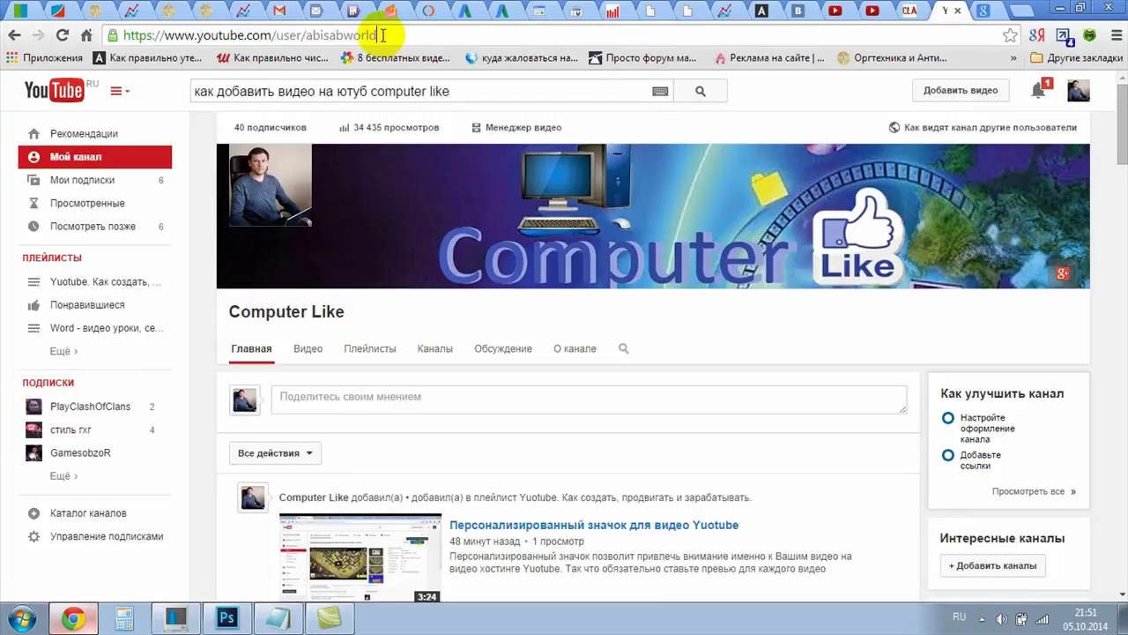
# Copy the channel page's full web address
pyautogui.rightClick(147, 39)
pyautogui.hotkey('ctrl', 'c')
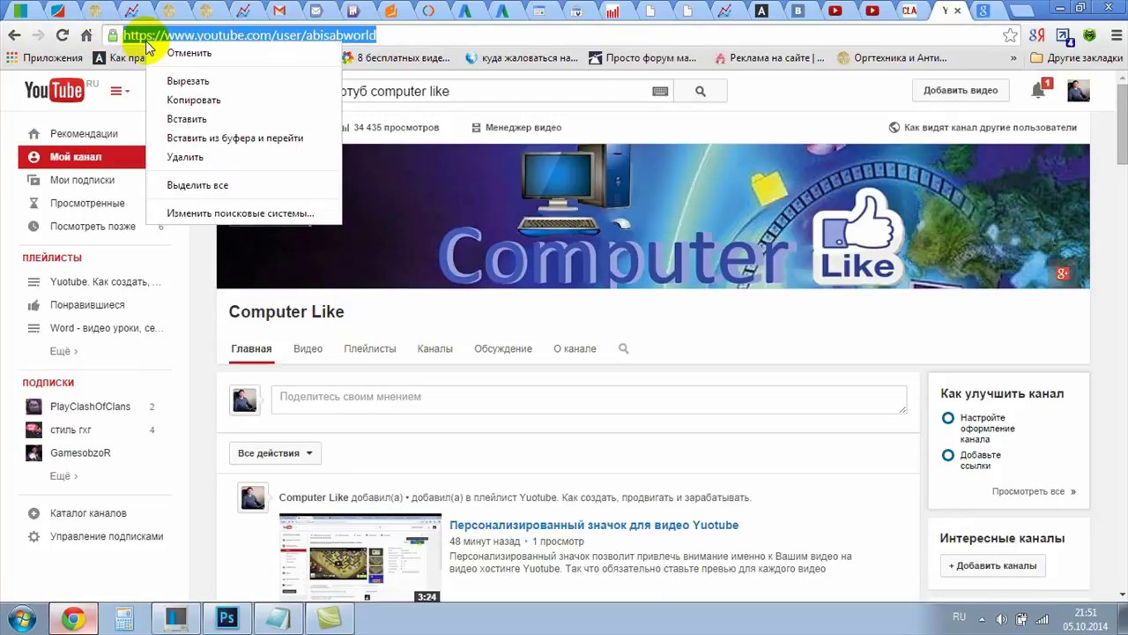
pyautogui.click(189, 99)
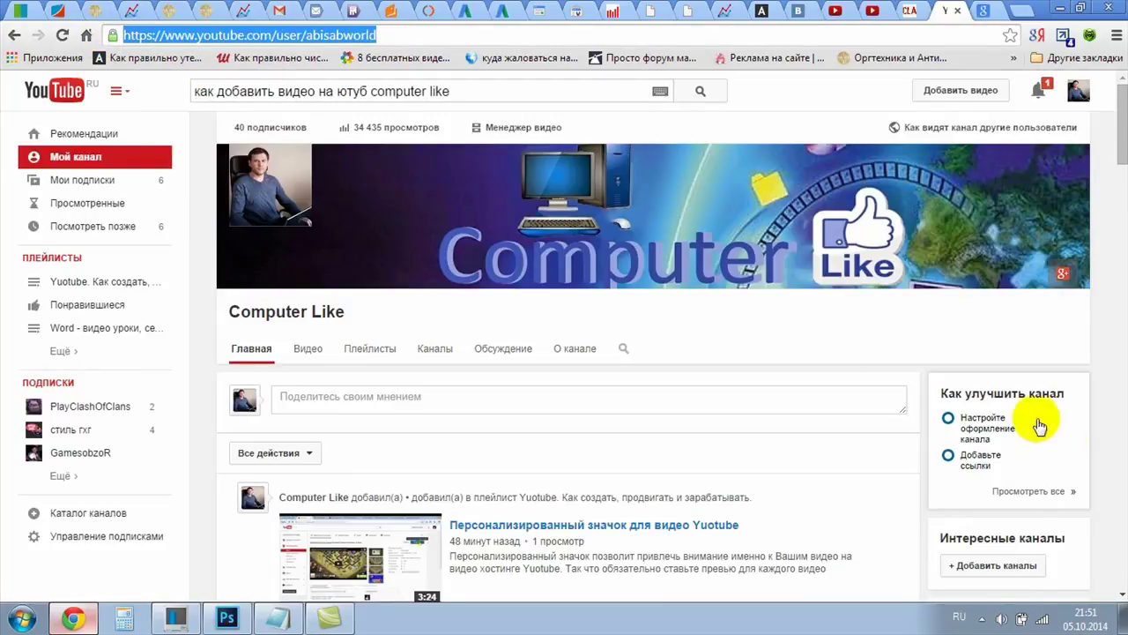
pyautogui.click(1123, 620)
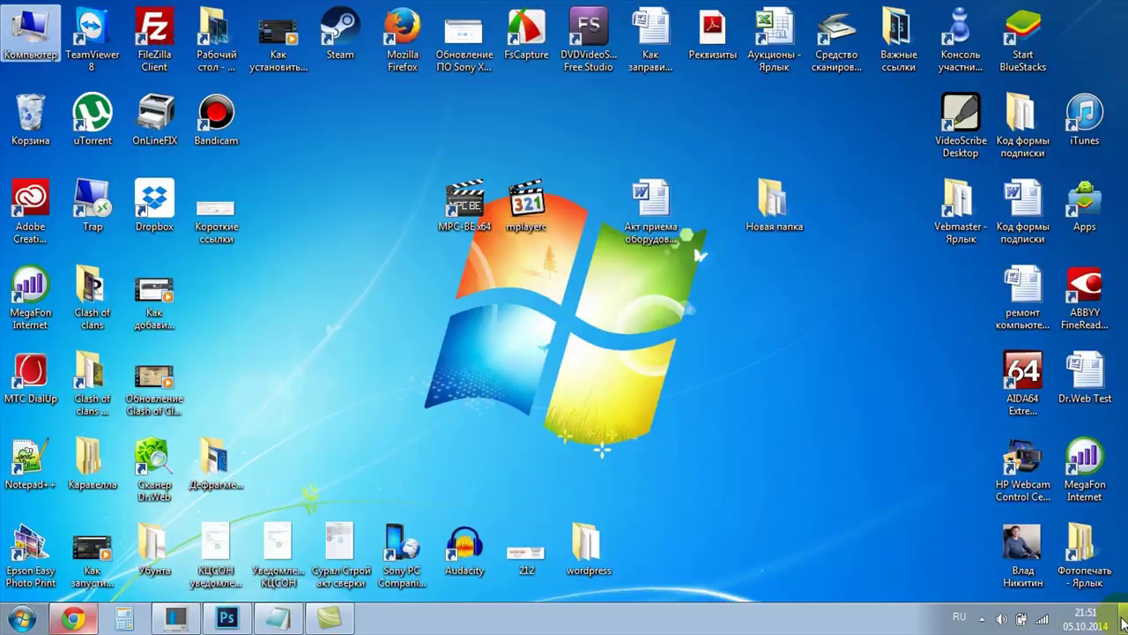
pyautogui.rightClick(465, 346)
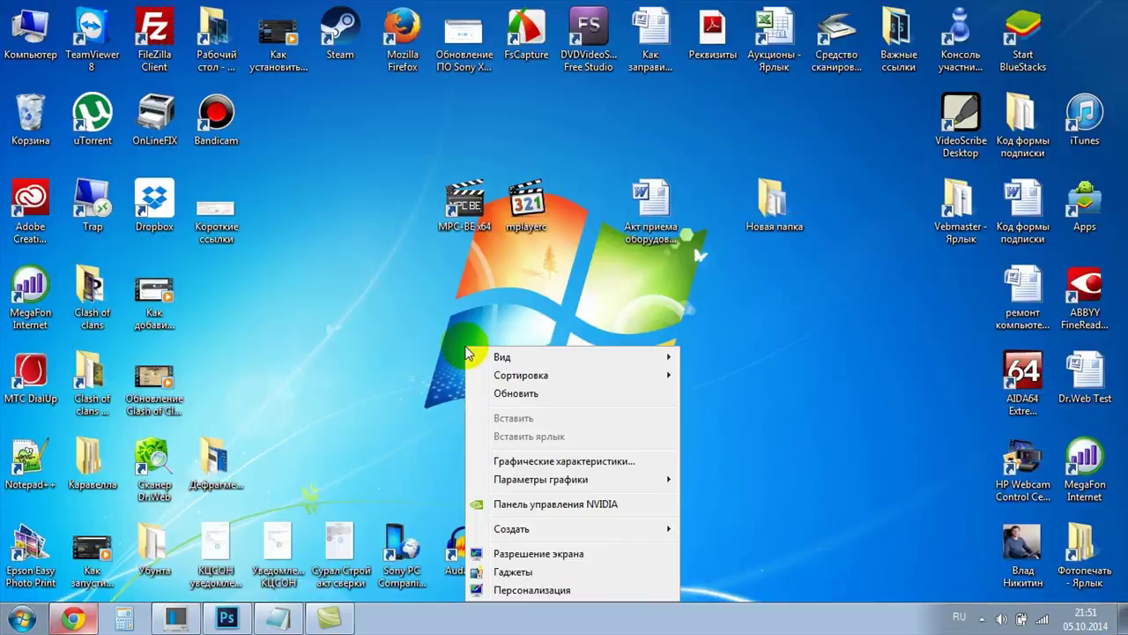
pyautogui.moveTo(564, 531)
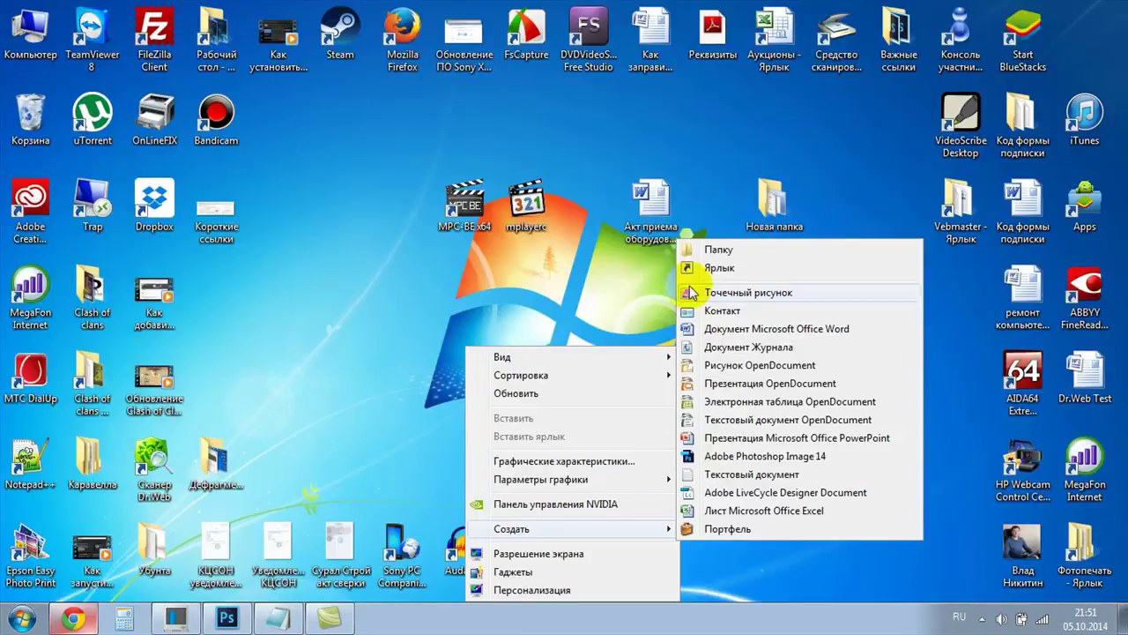
pyautogui.click(713, 269)
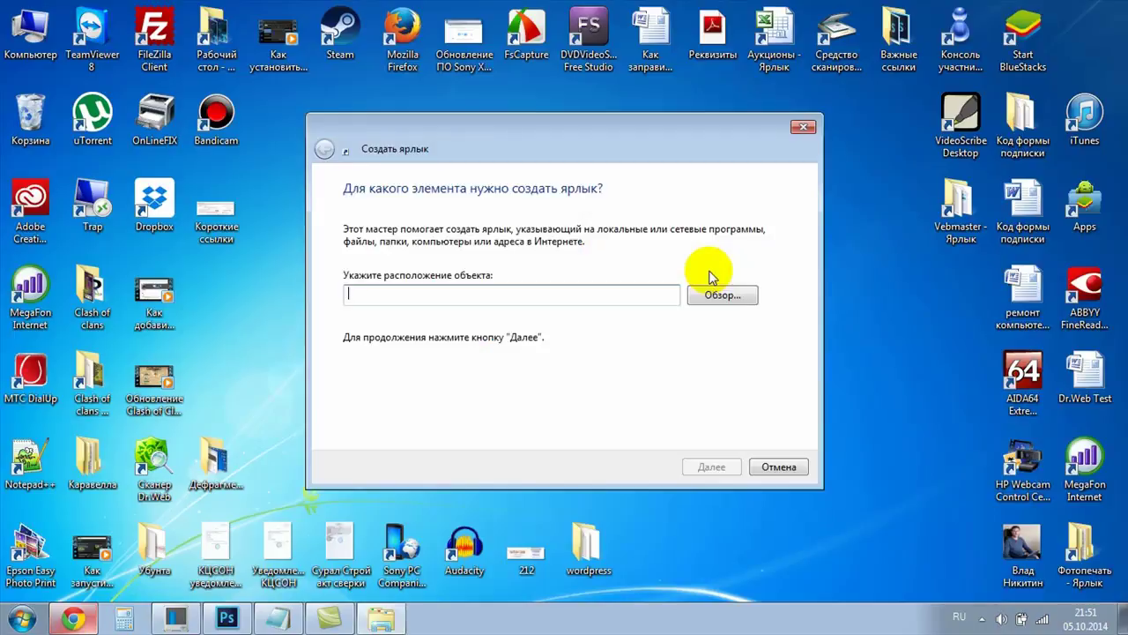
pyautogui.rightClick(573, 295)
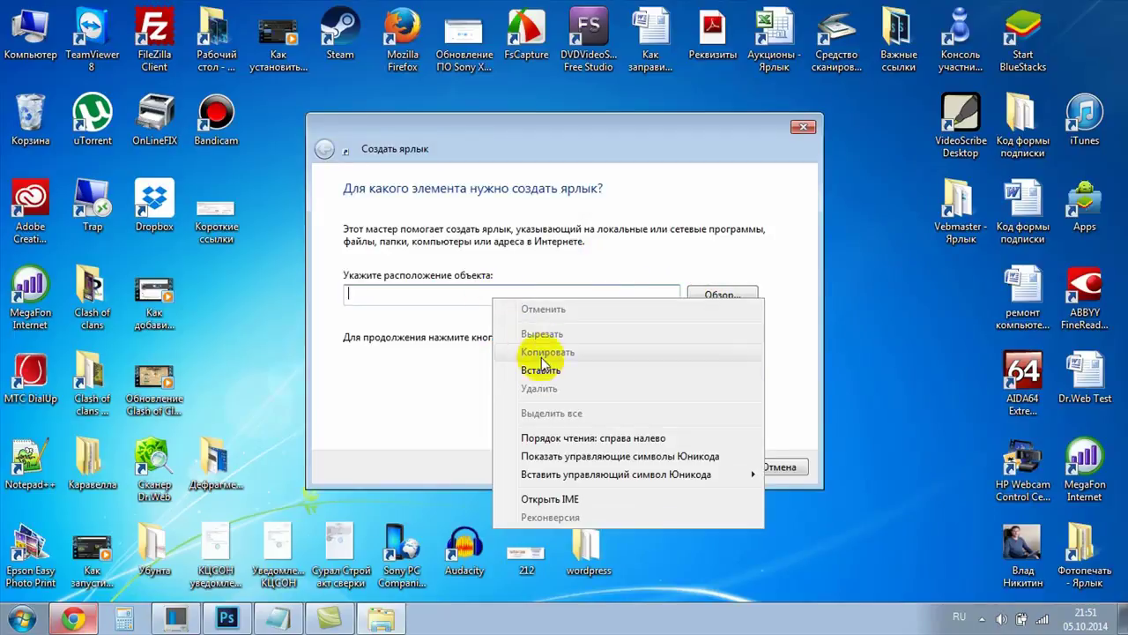
pyautogui.click(586, 363)
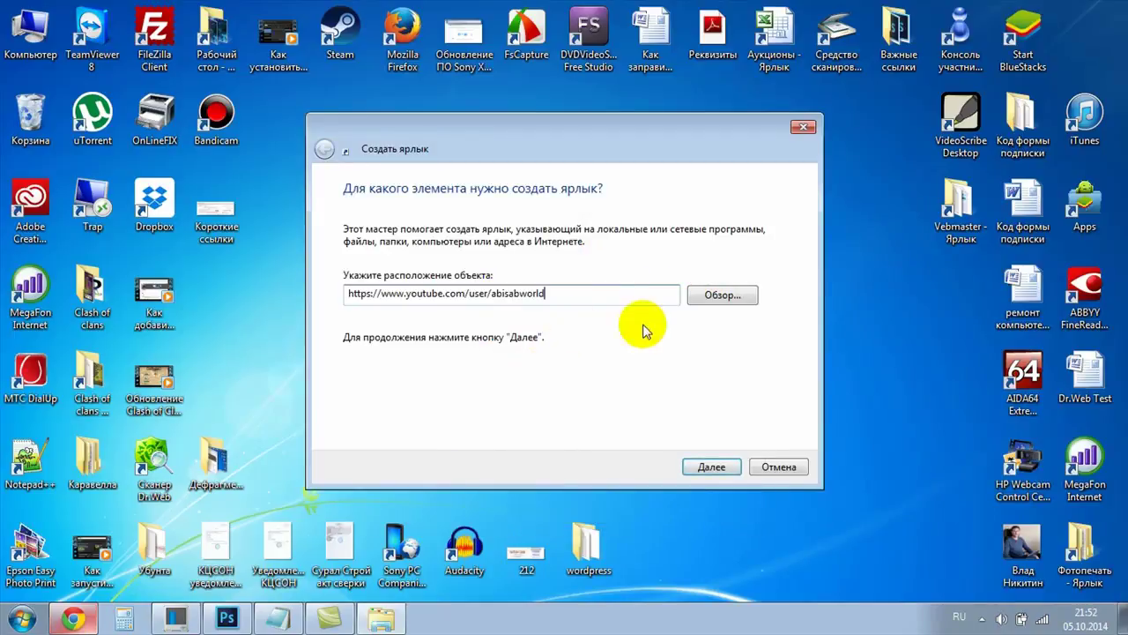
# Name the shortcut "Computer Like" and finish creating it
pyautogui.click(729, 466)
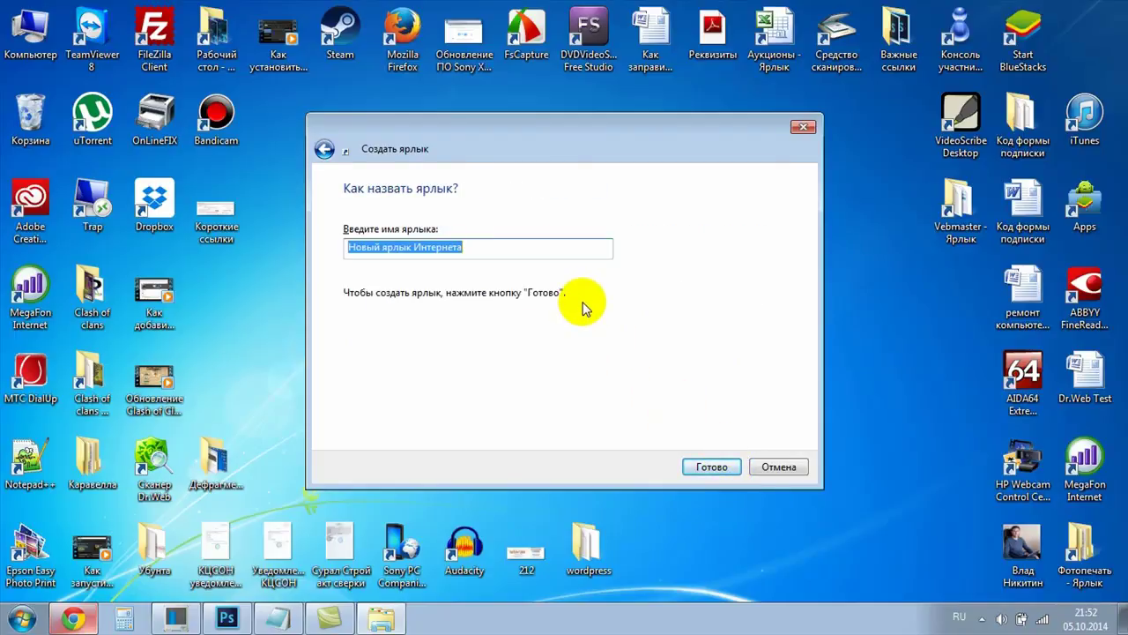
pyautogui.write('Computer Like')
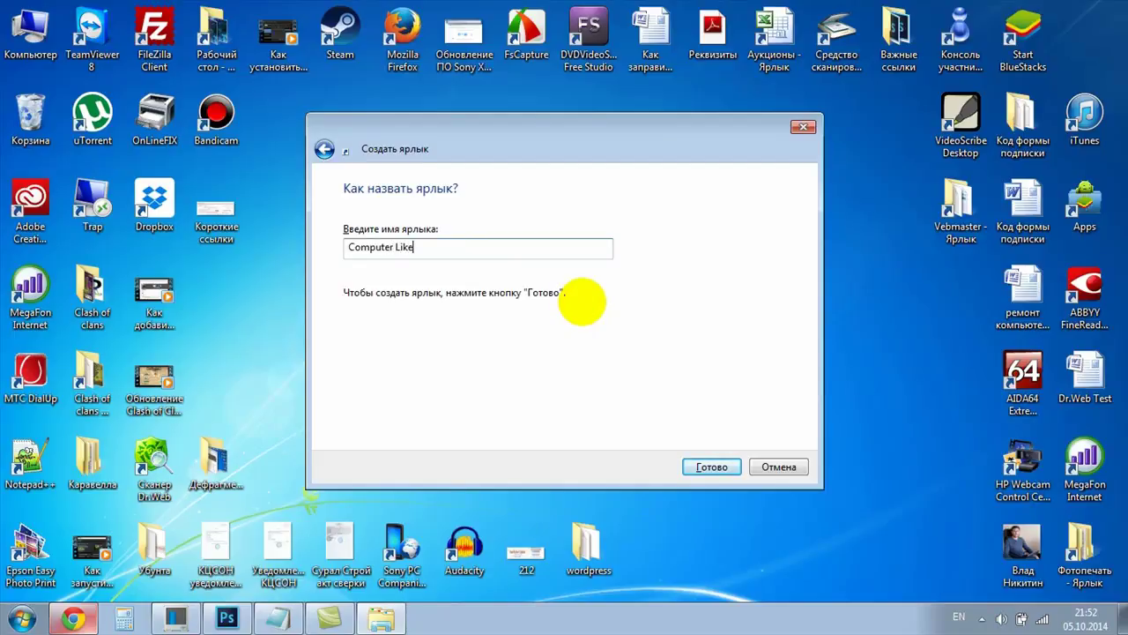
pyautogui.click(715, 465)
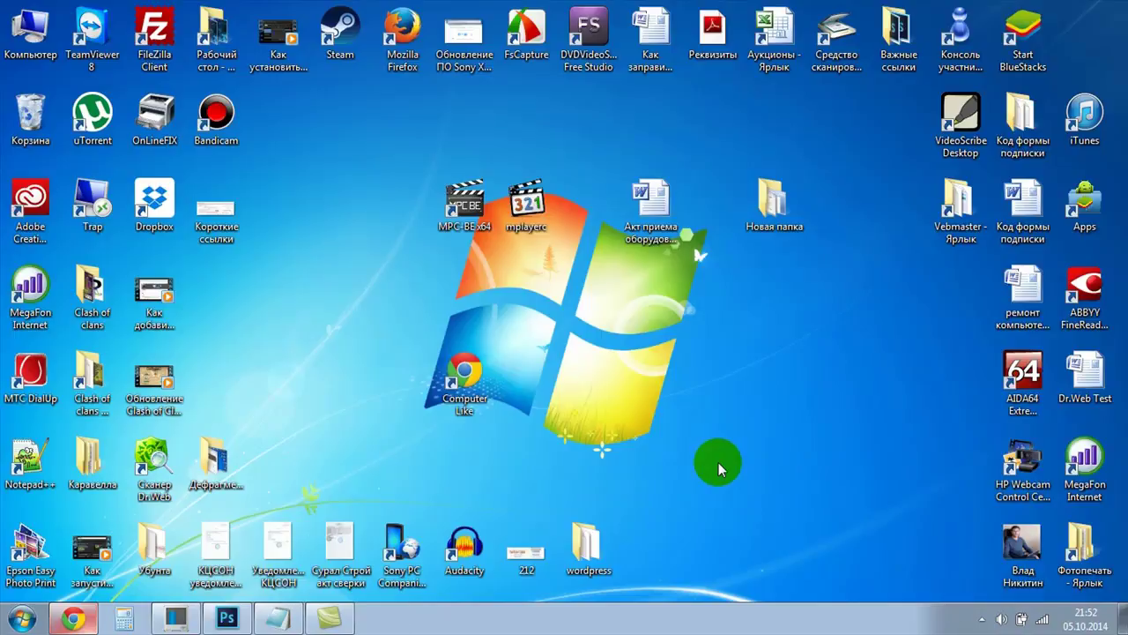
# Move the Computer Like shortcut directly beneath the MPC-BE x64 icon on the desktop
pyautogui.doubleClick(465, 375)
pyautogui.moveTo(484, 282); pyautogui.dragTo(484, 284)
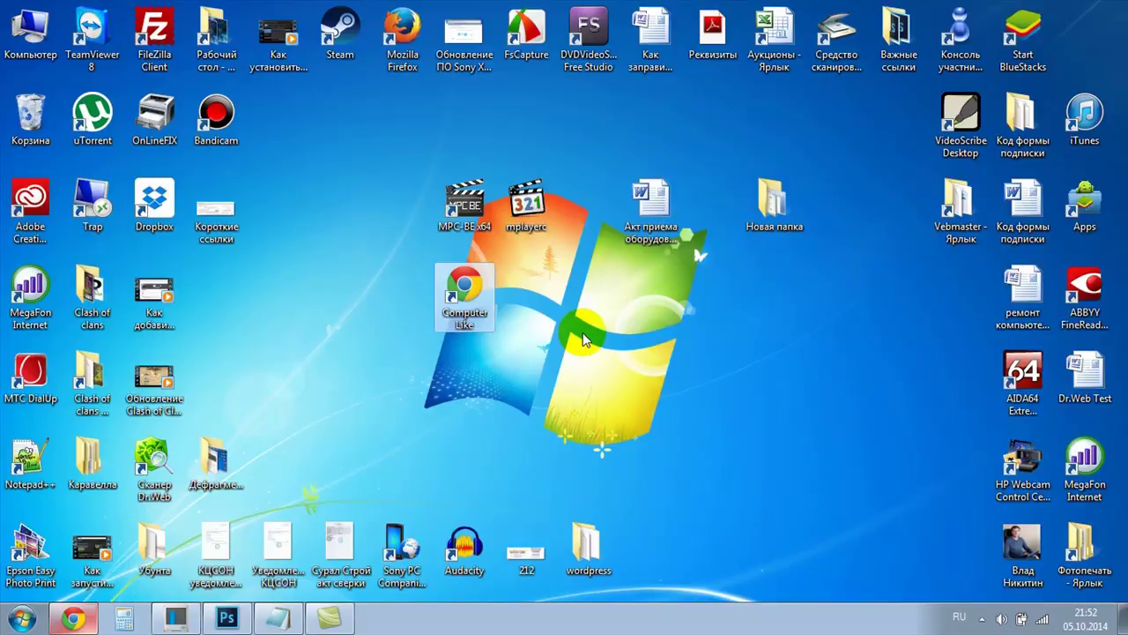
pyautogui.click(458, 297)
pyautogui.click(511, 344)
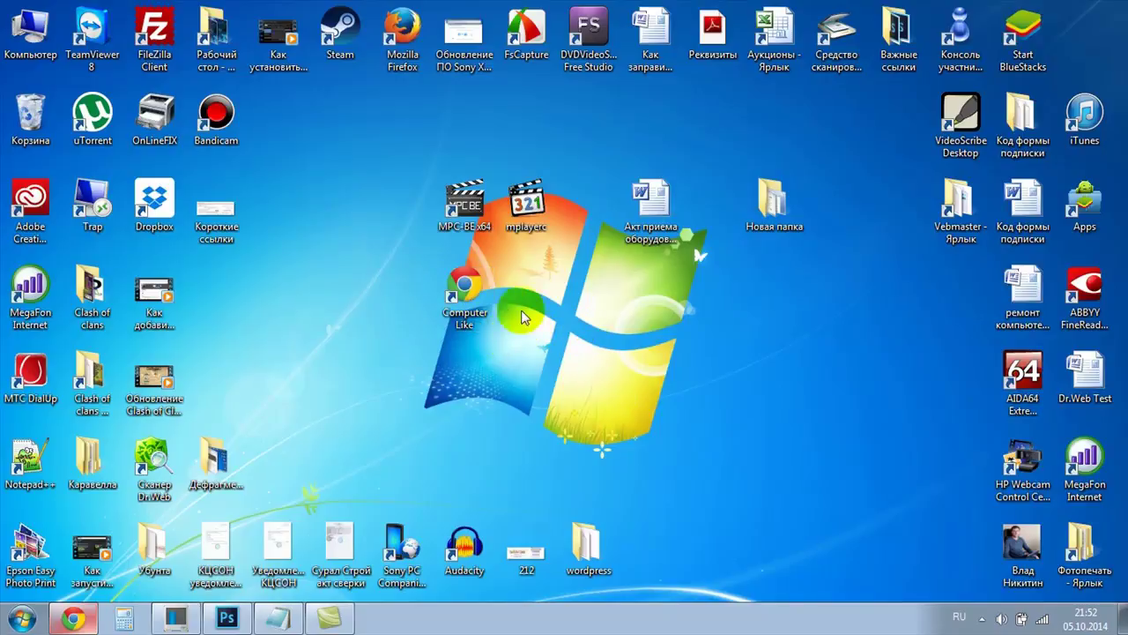
pyautogui.click(465, 309)
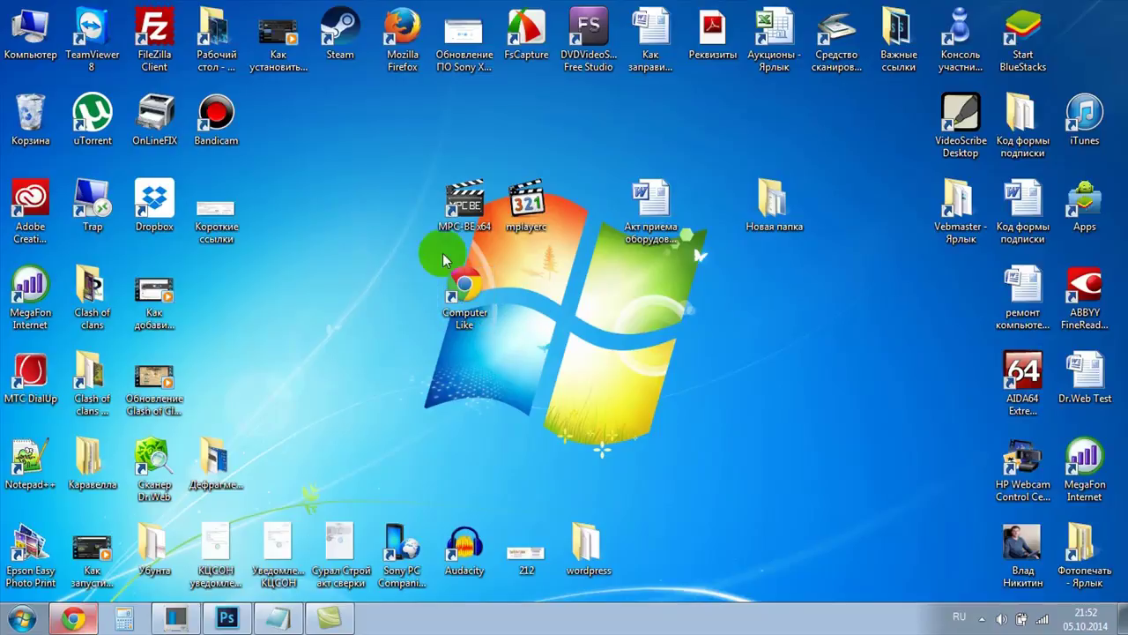
pyautogui.click(501, 322)
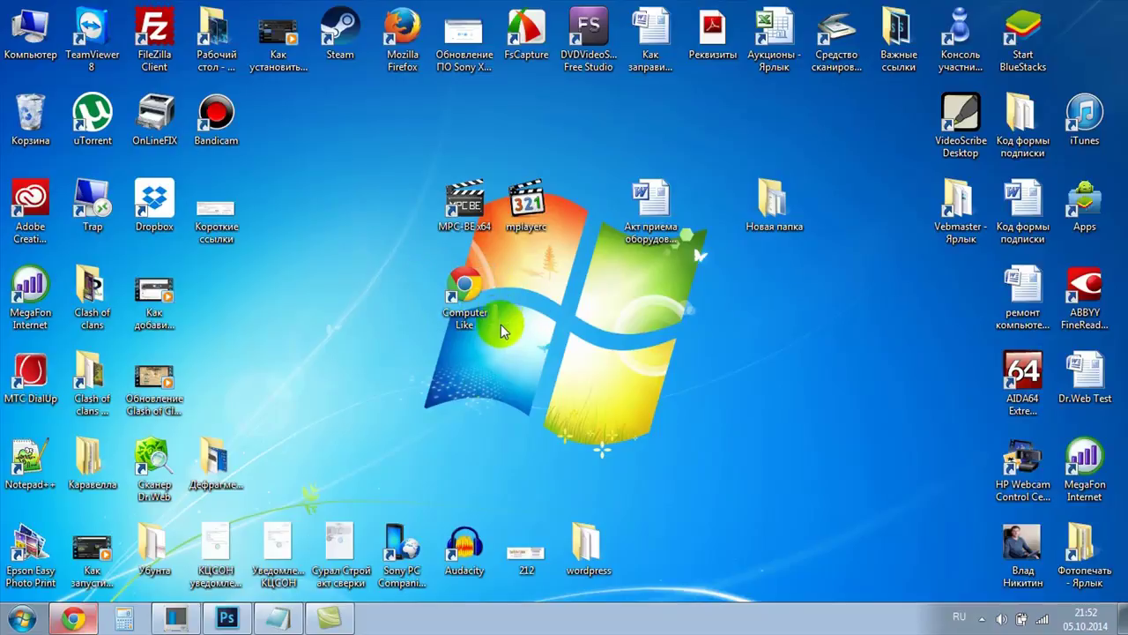
# Test the Computer Like shortcut in the browser, and place its icon in the free spot immediately before the MPC-BE x64 icon
pyautogui.doubleClick(466, 298)
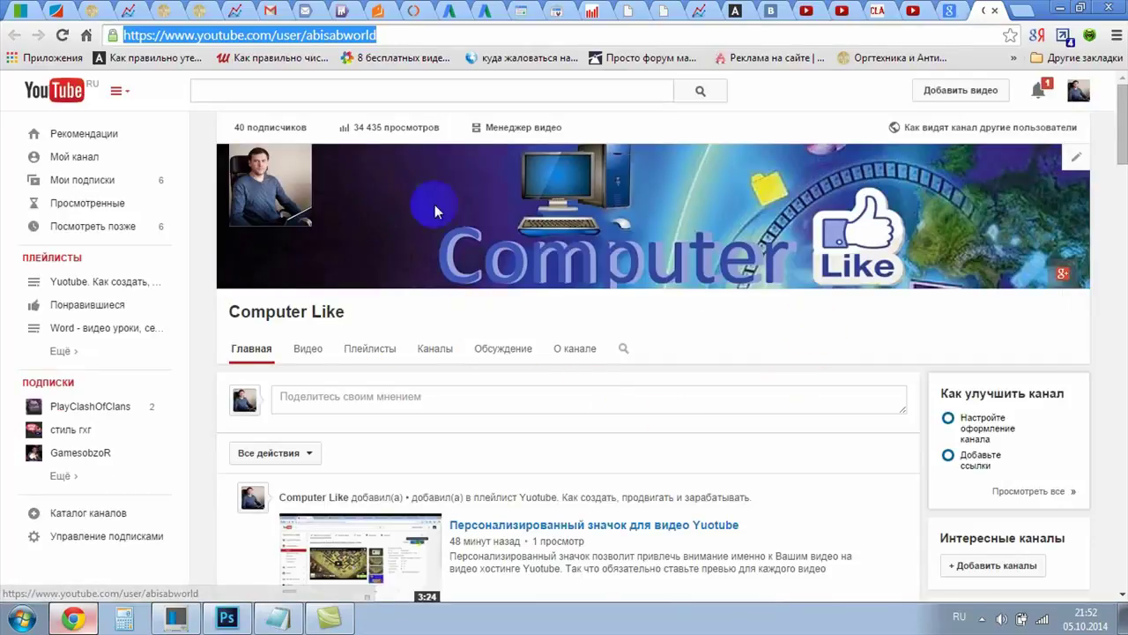
pyautogui.scroll(-4, 473, 273)
pyautogui.scroll(4, 476, 271)
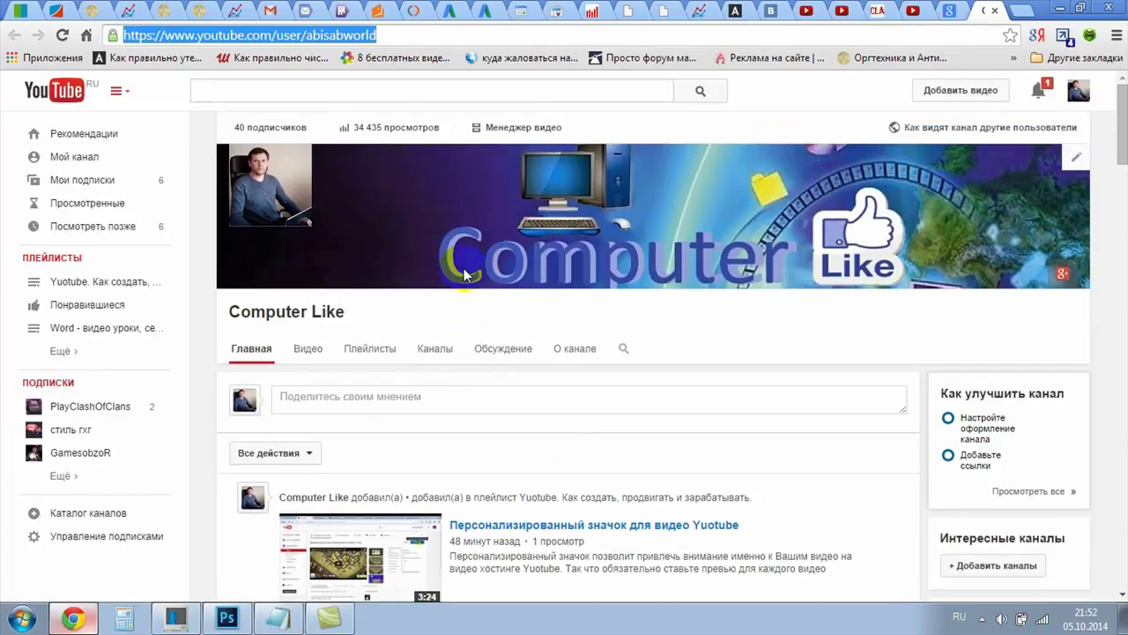
pyautogui.click(993, 11)
pyautogui.click(1057, 9)
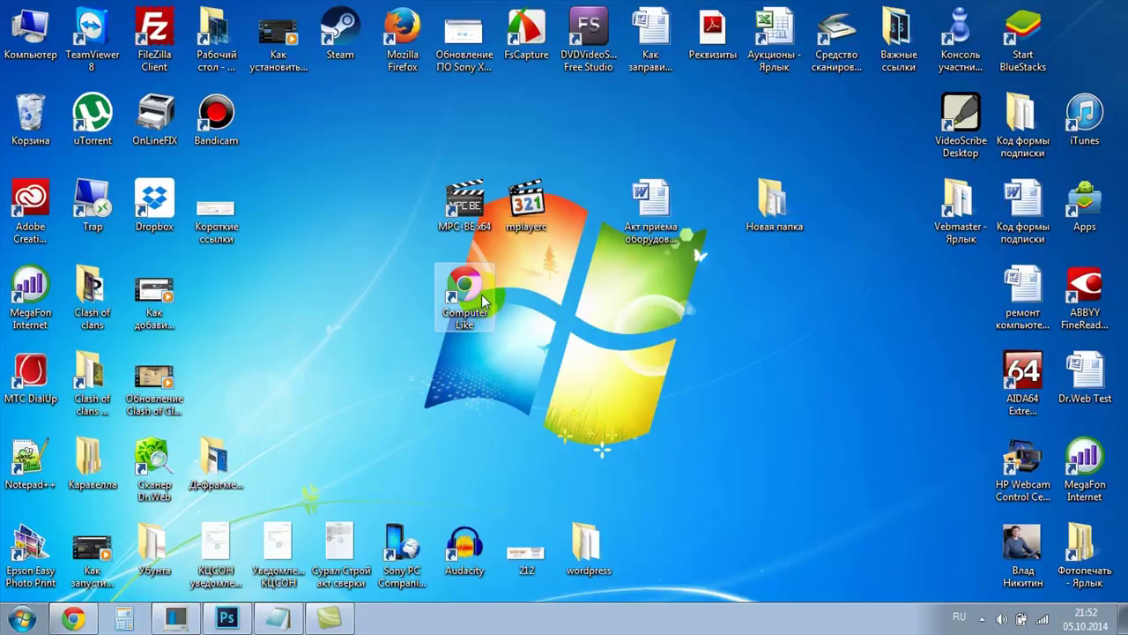
pyautogui.moveTo(464, 284); pyautogui.dragTo(403, 203)
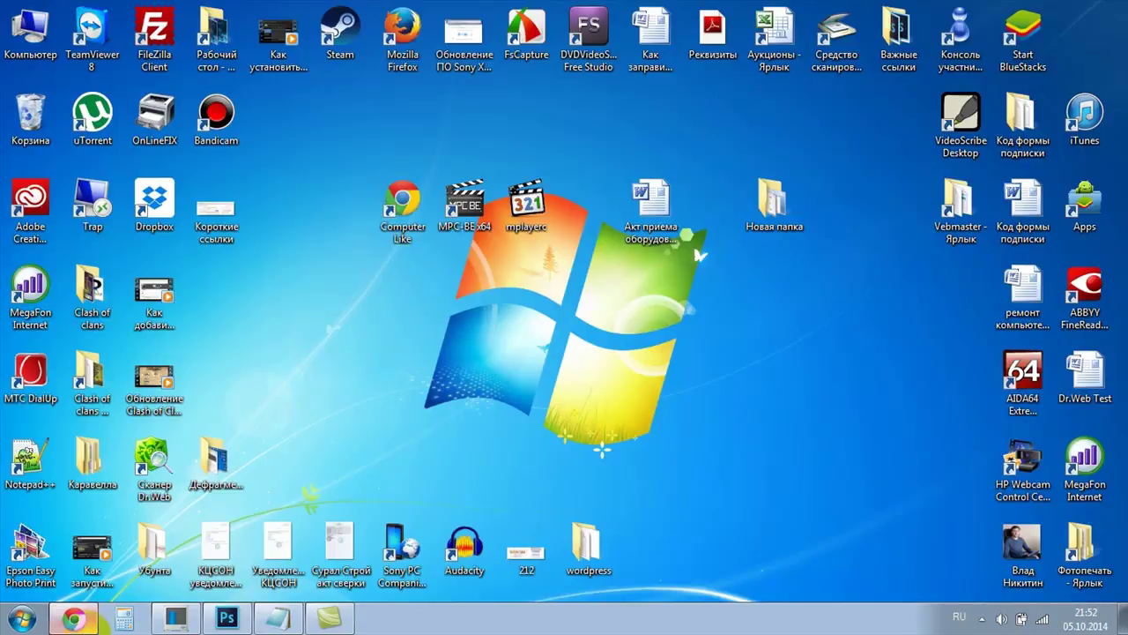
# Switch to Chrome and copy the address of the abisab.com article "Как добавить видео на канал Yuotube"
pyautogui.click(73, 617)
pyautogui.click(212, 10)
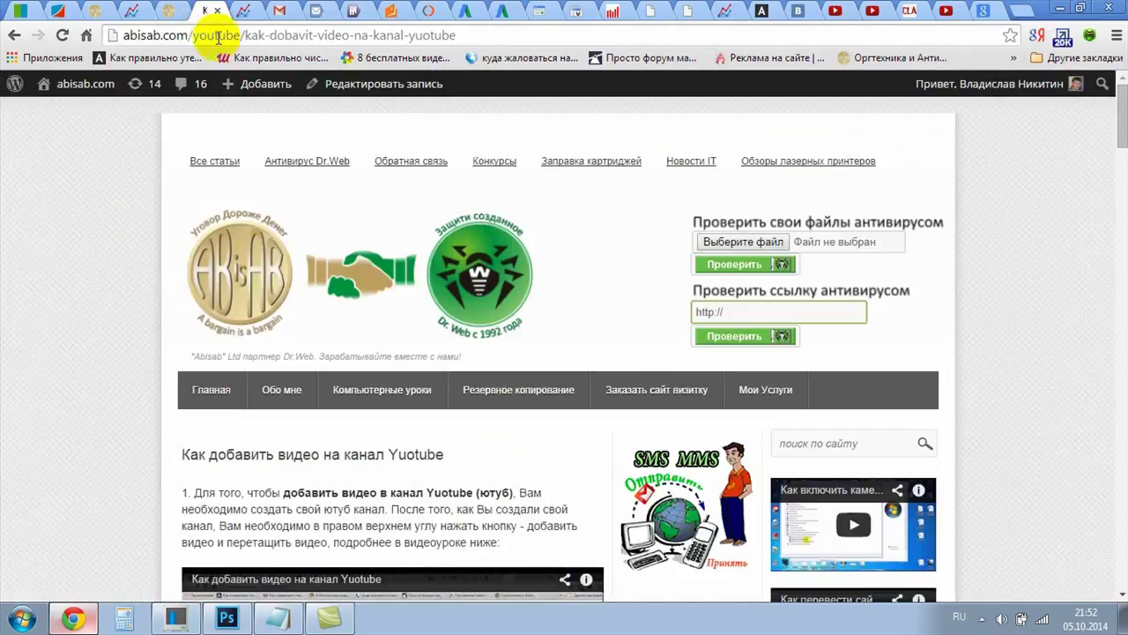
pyautogui.click(319, 36)
pyautogui.hotkey('ctrl', 'c')
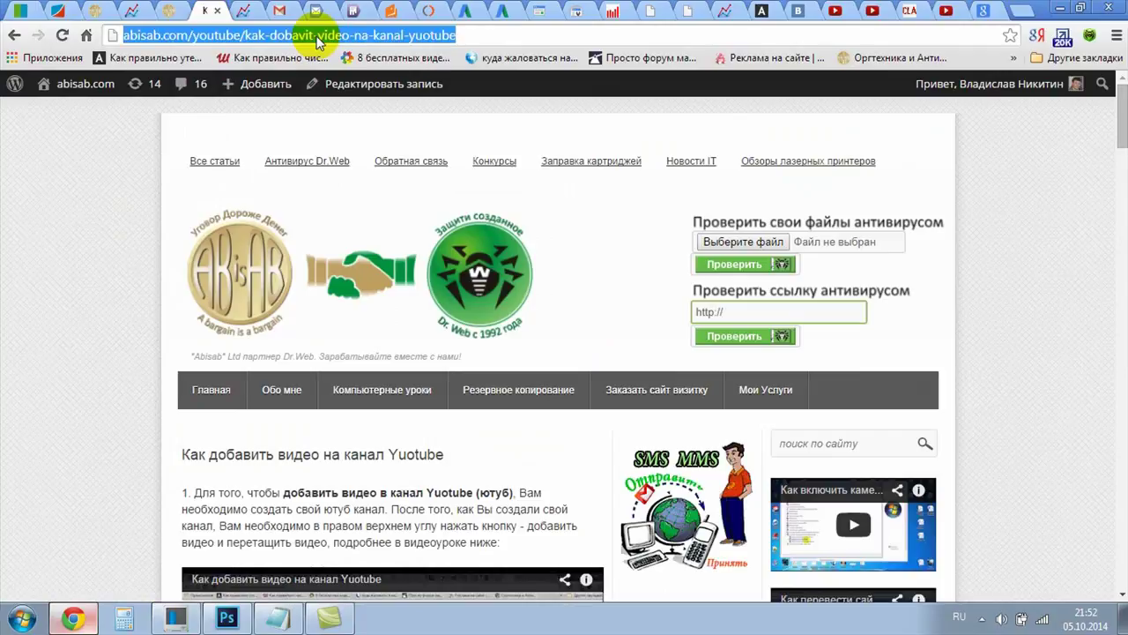
pyautogui.rightClick(317, 39)
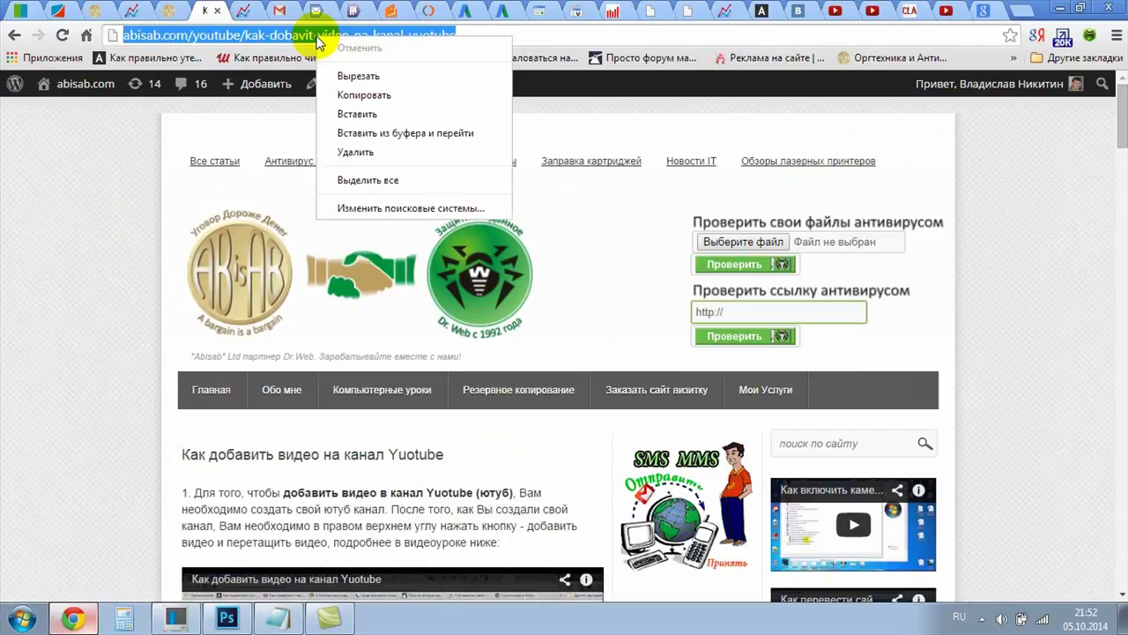
pyautogui.click(351, 97)
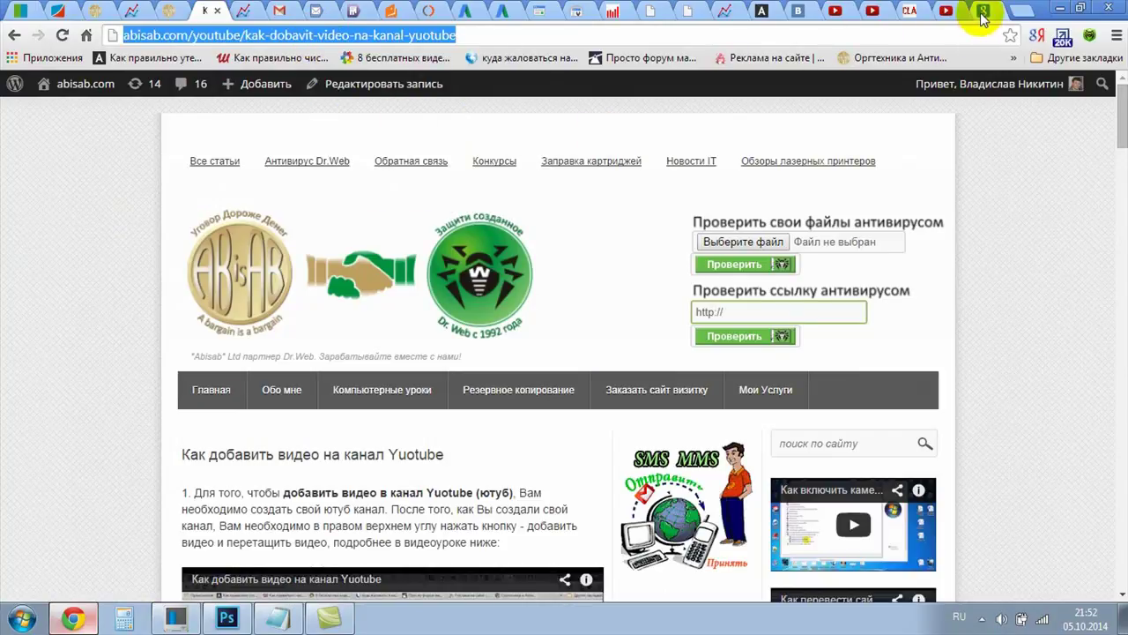
# Start a new shortcut on the desktop and paste the copied abisab.com article address as its target location
pyautogui.click(1117, 610)
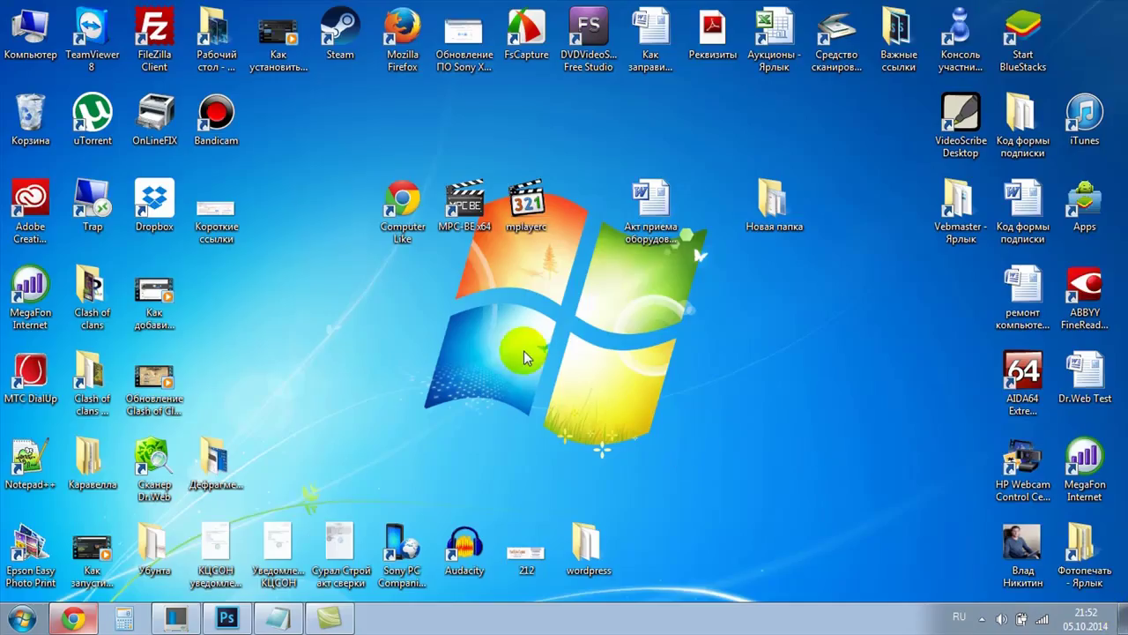
pyautogui.rightClick(523, 350)
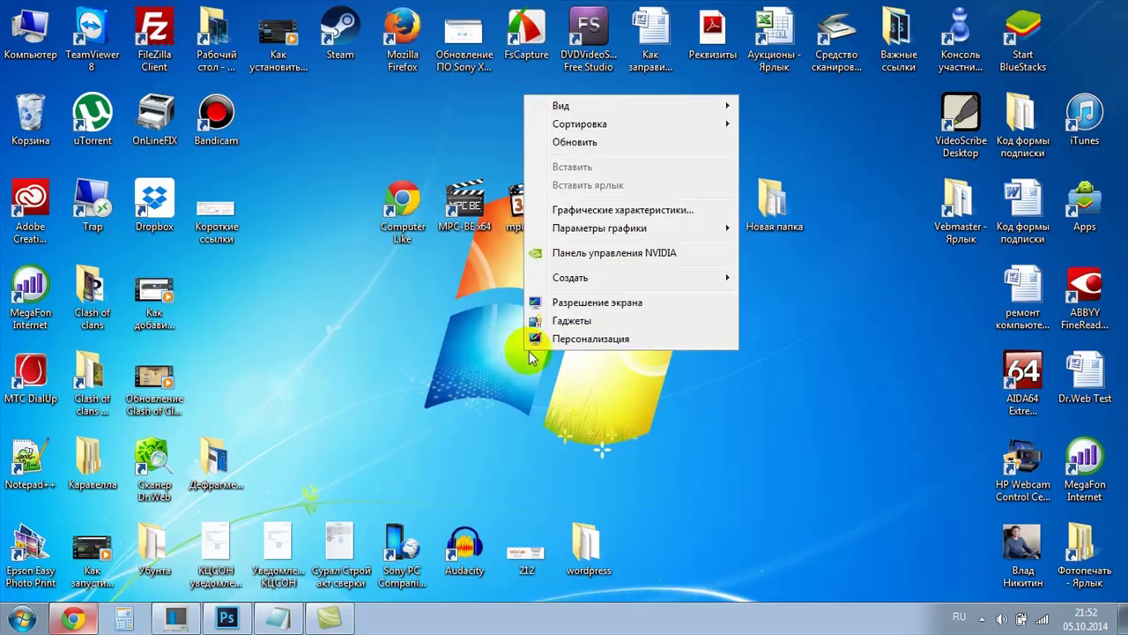
pyautogui.moveTo(606, 280)
pyautogui.click(763, 291)
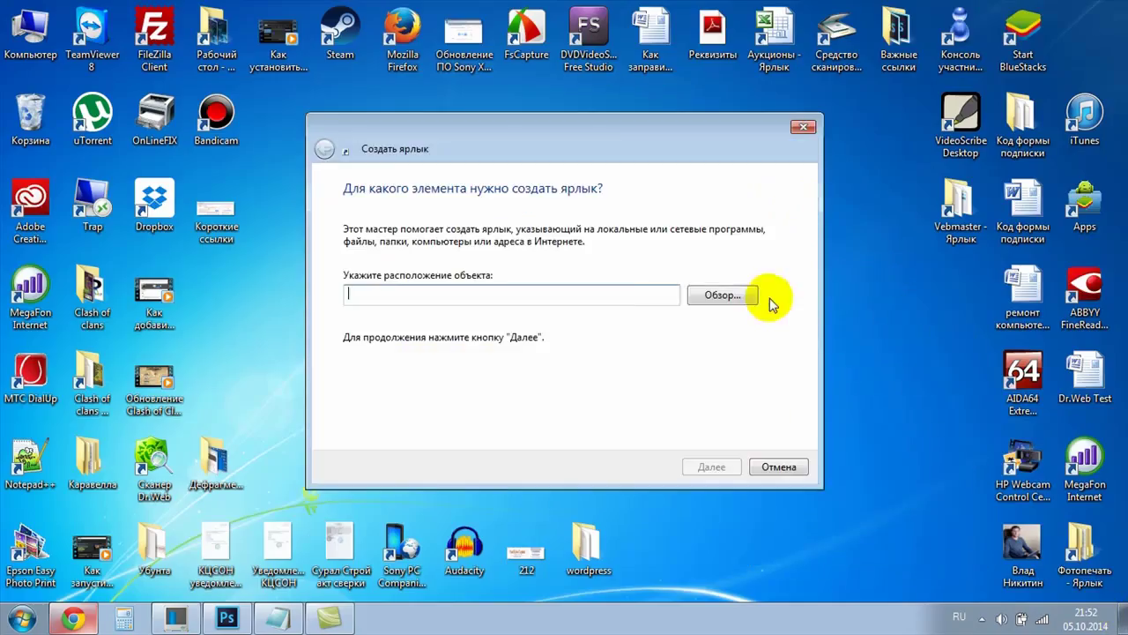
pyautogui.rightClick(465, 295)
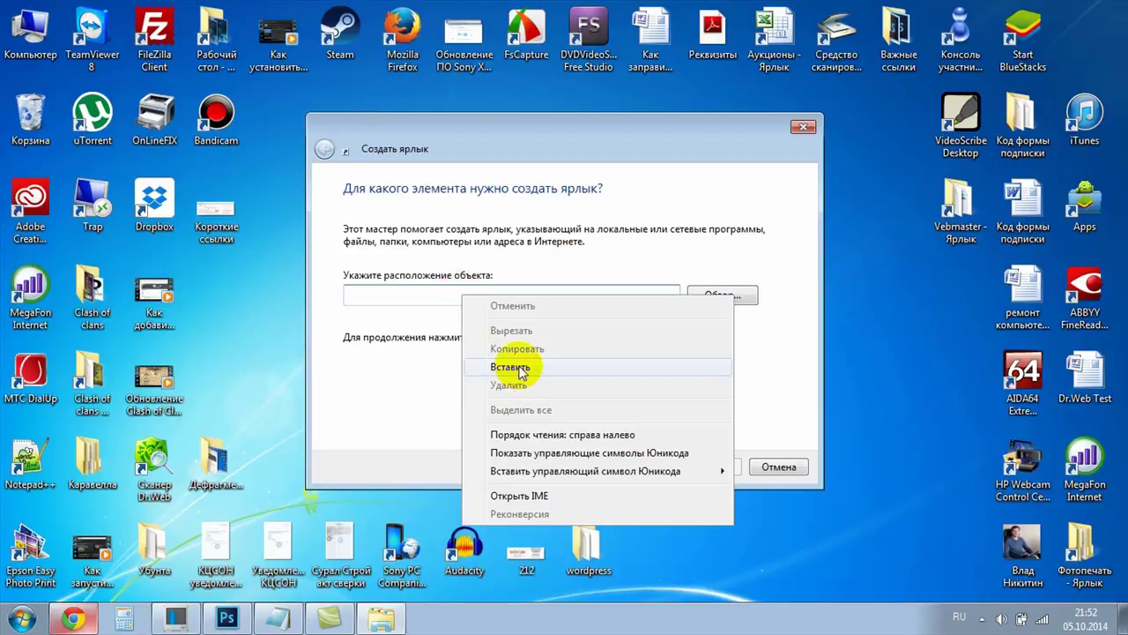
pyautogui.click(512, 367)
# Name the shortcut "Сайт" and finish creating it
pyautogui.click(719, 472)
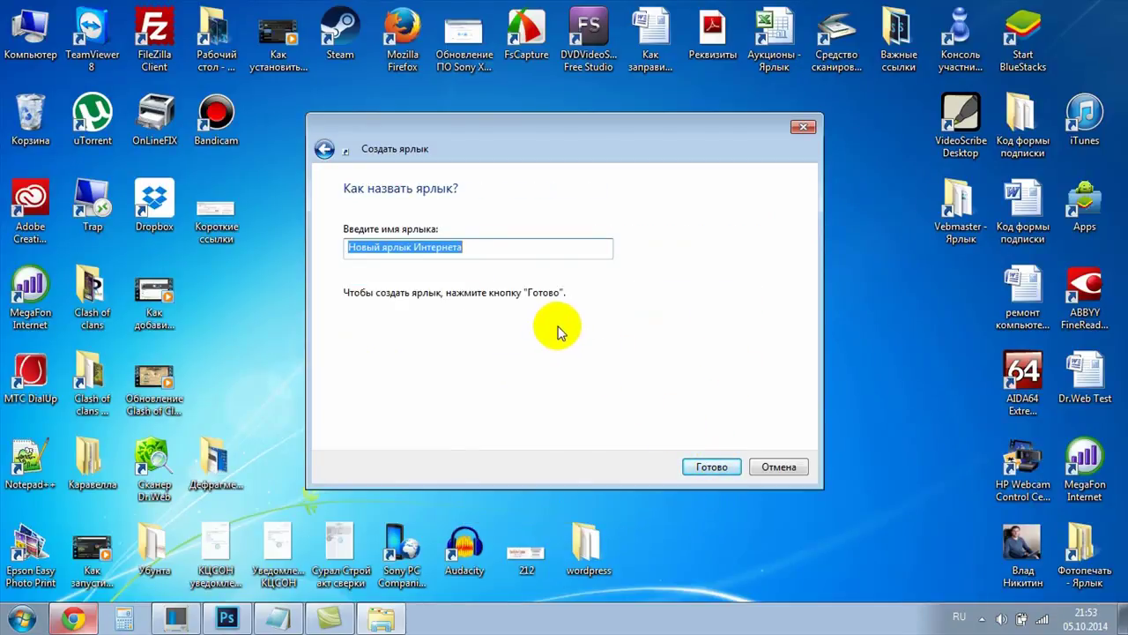
pyautogui.write('Сайт')
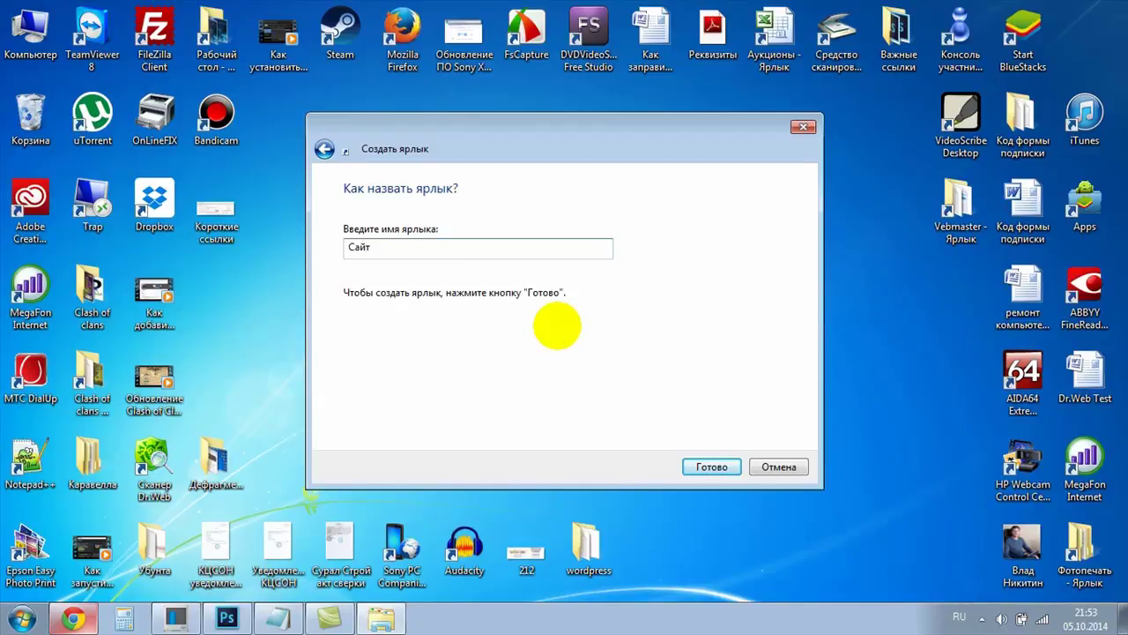
pyautogui.click(710, 467)
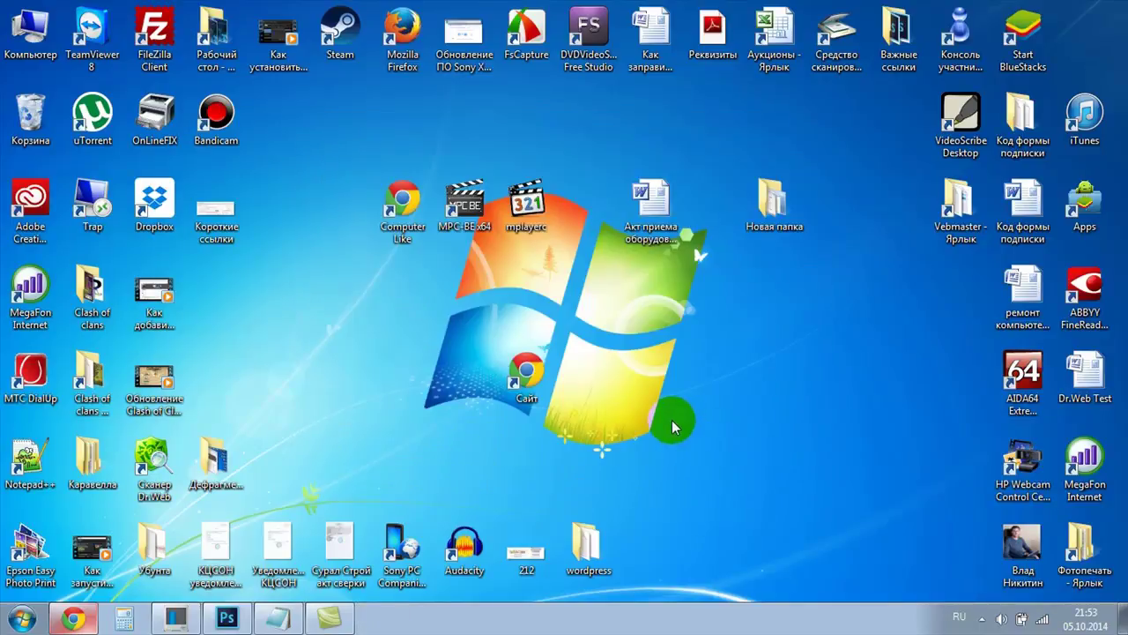
# Test the Сайт shortcut by opening it in the browser and look through the article page
pyautogui.click(534, 388)
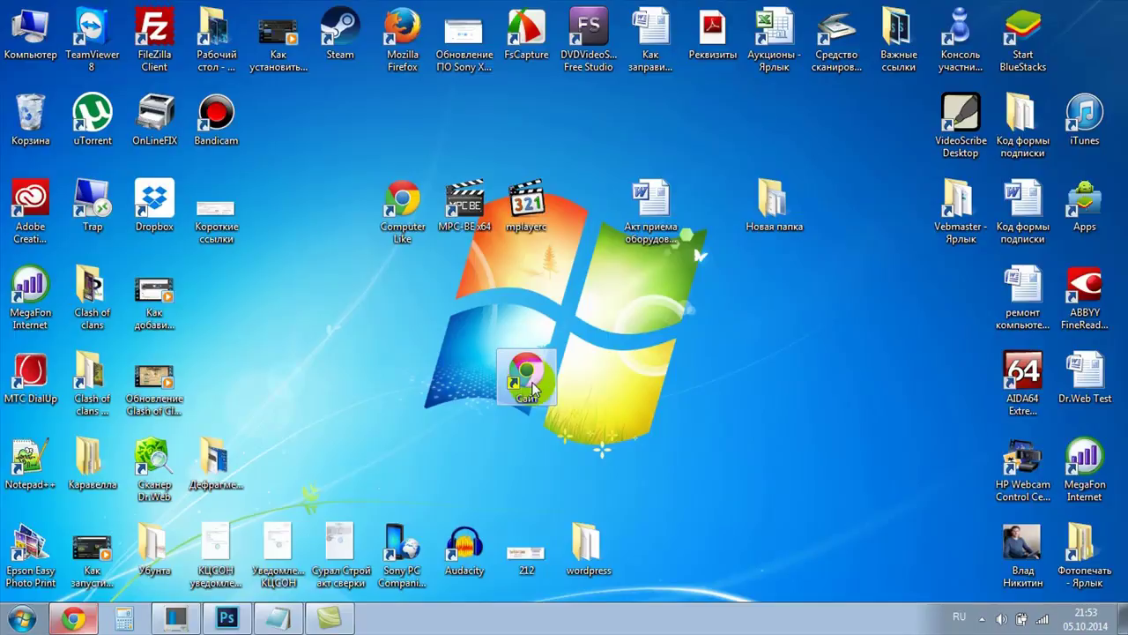
pyautogui.doubleClick(534, 388)
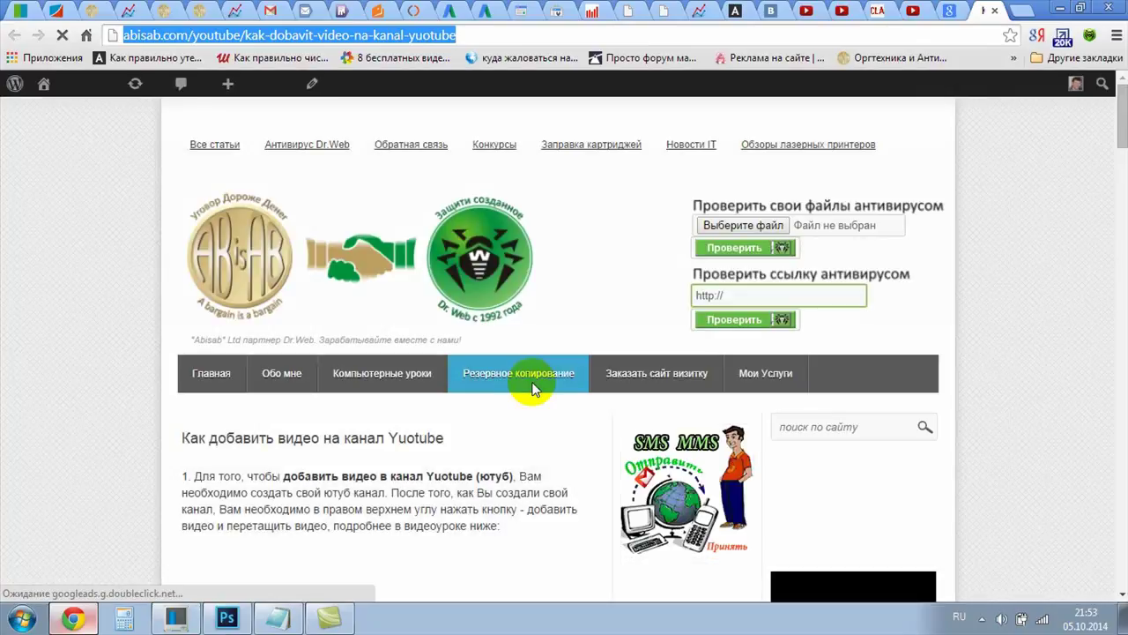
pyautogui.scroll(-8, 533, 390)
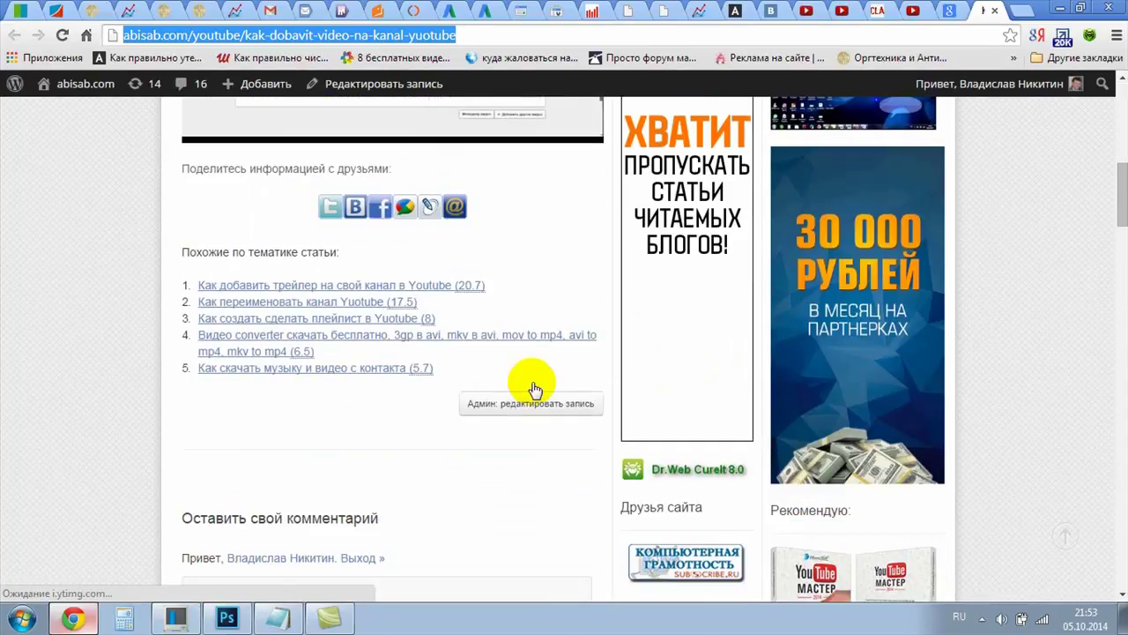
pyautogui.scroll(8, 533, 389)
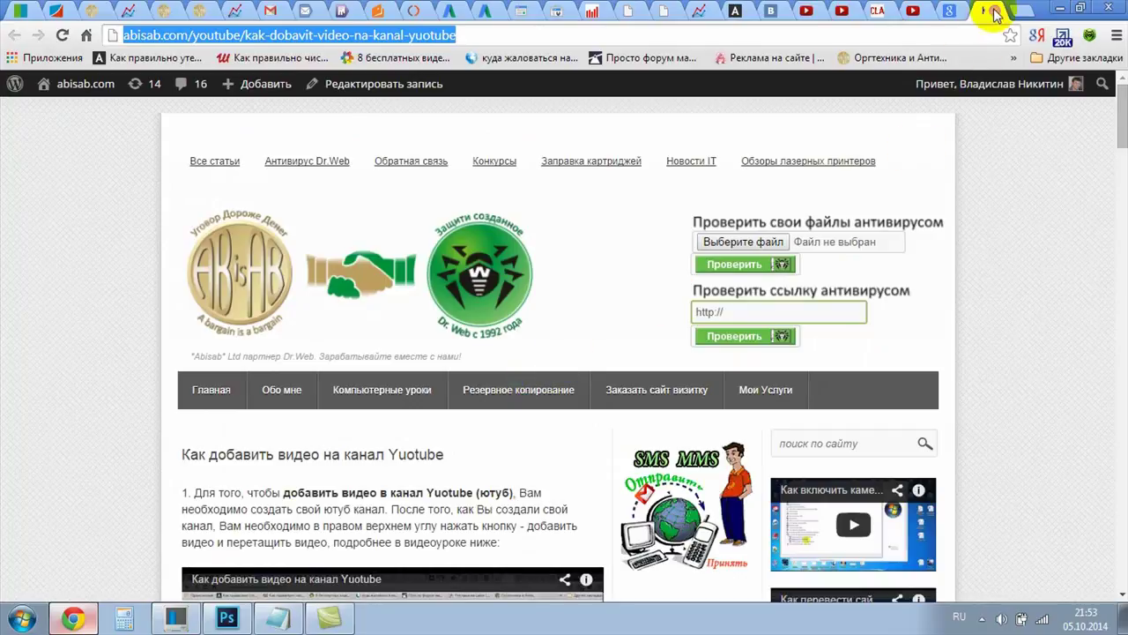
# Return to the desktop and place the Сайт icon in the free spot immediately before the Computer Like icon
pyautogui.click(1062, 10)
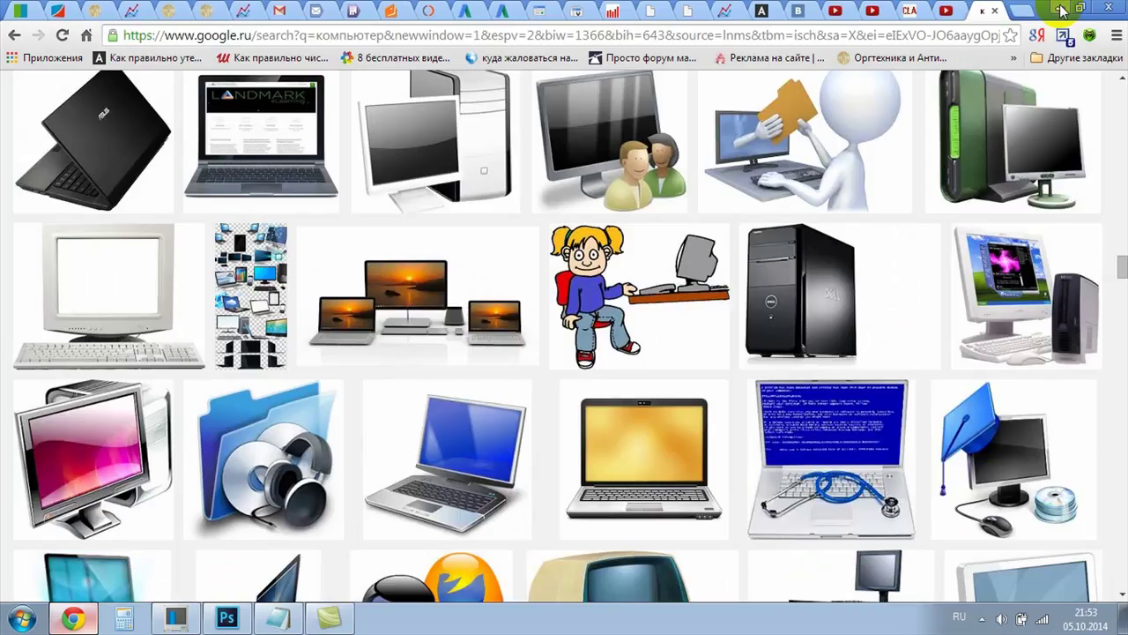
pyautogui.click(1061, 9)
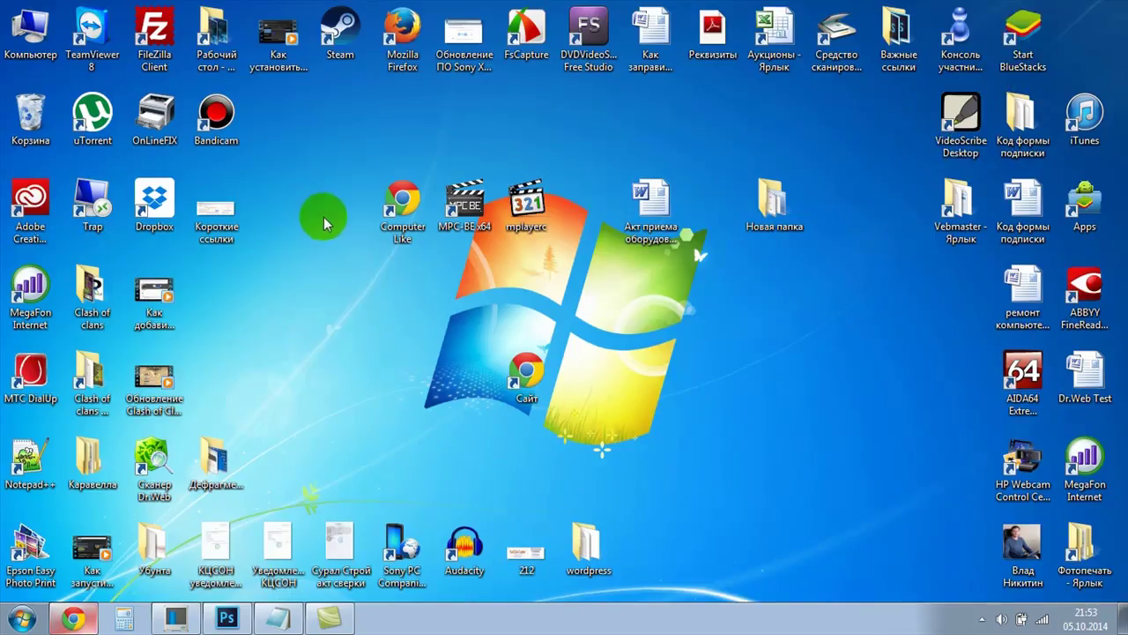
pyautogui.moveTo(338, 211); pyautogui.dragTo(340, 215)
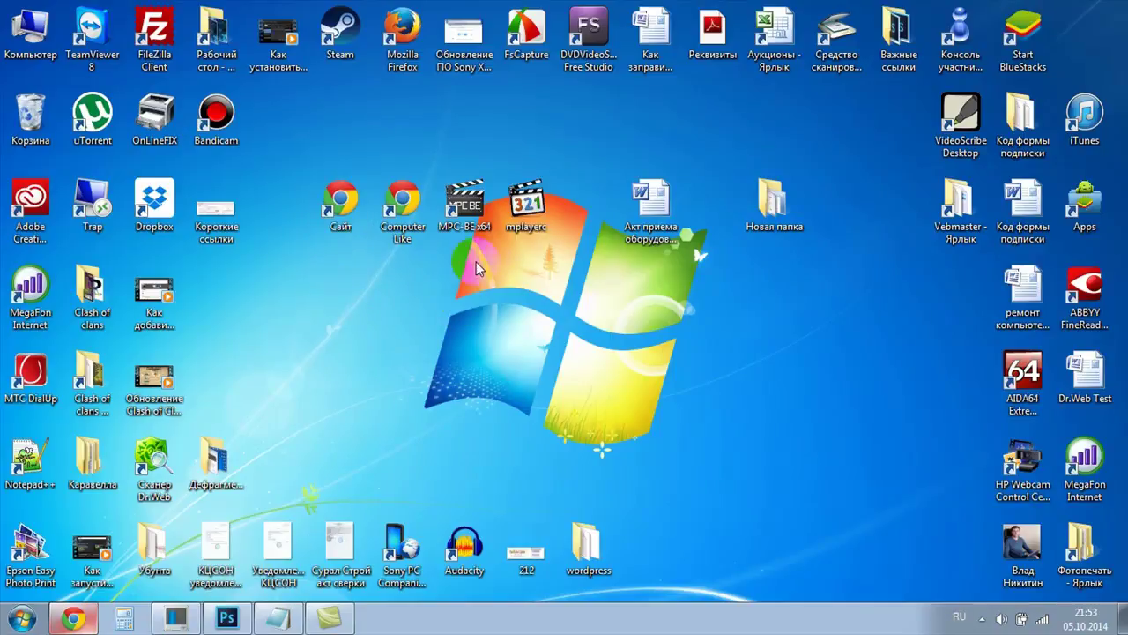
# Open the Computer Like shortcut's name for editing
pyautogui.click(402, 208)
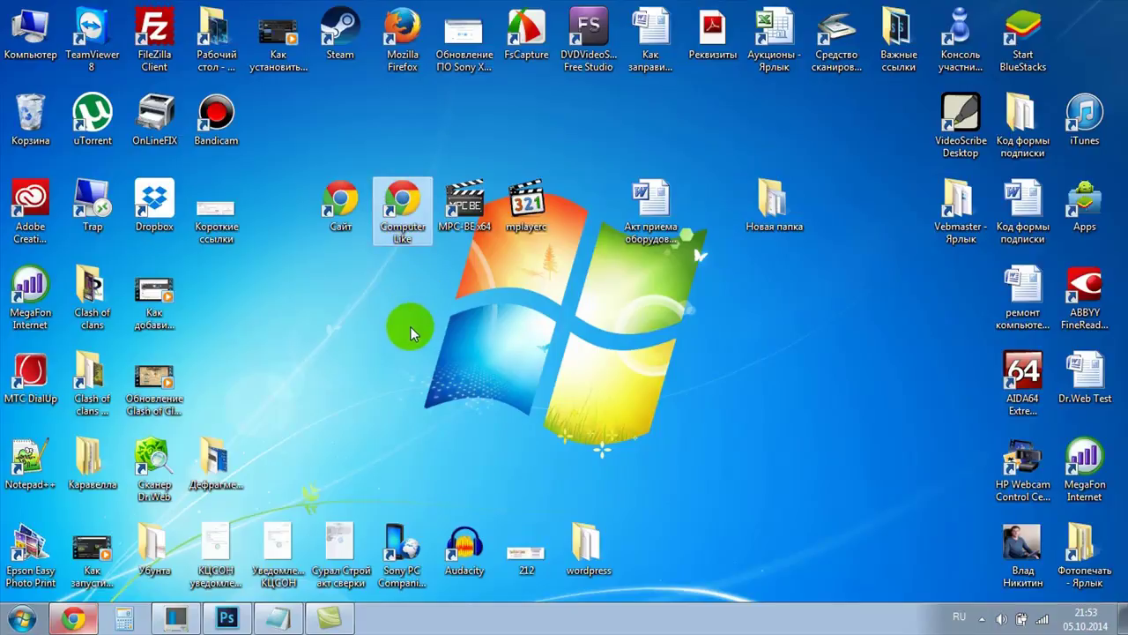
pyautogui.press('F2')
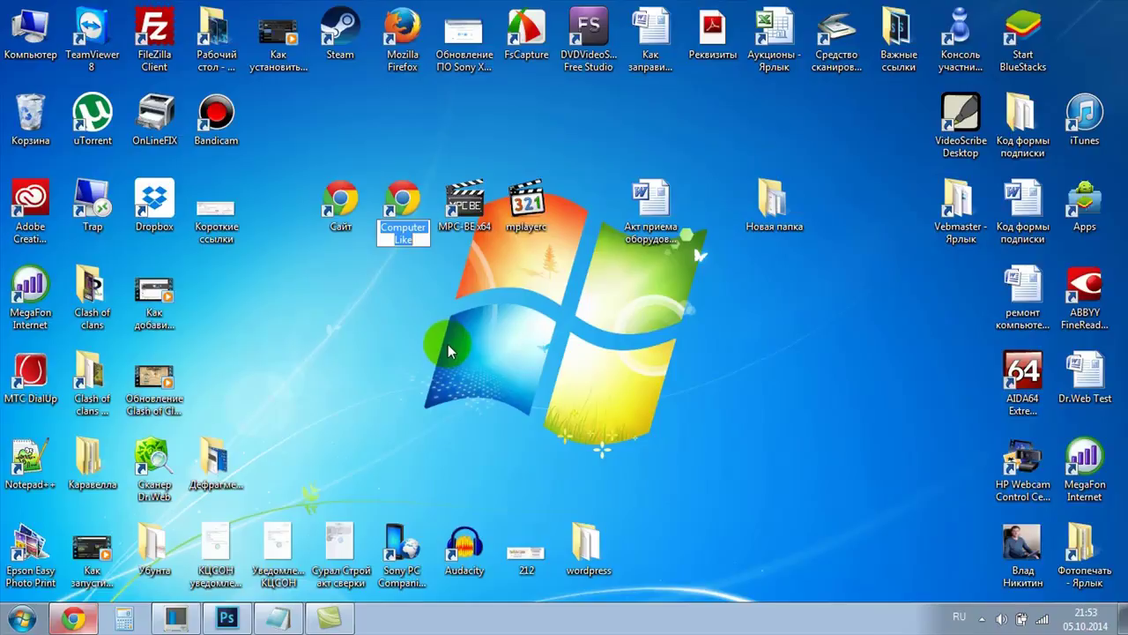
pyautogui.press('Return')
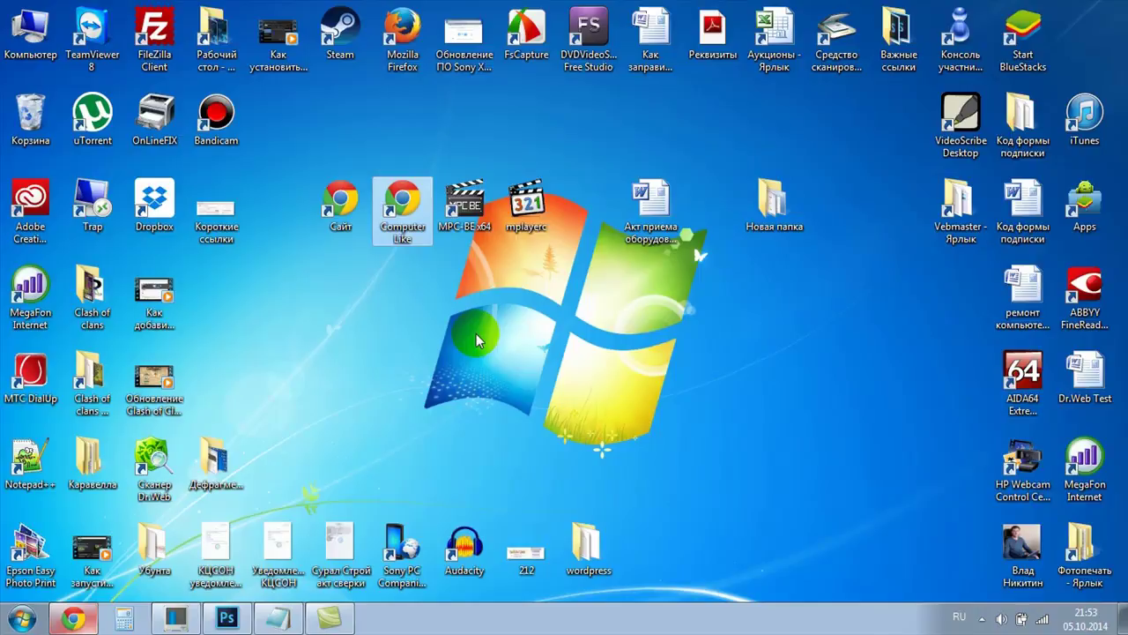
pyautogui.click(498, 374)
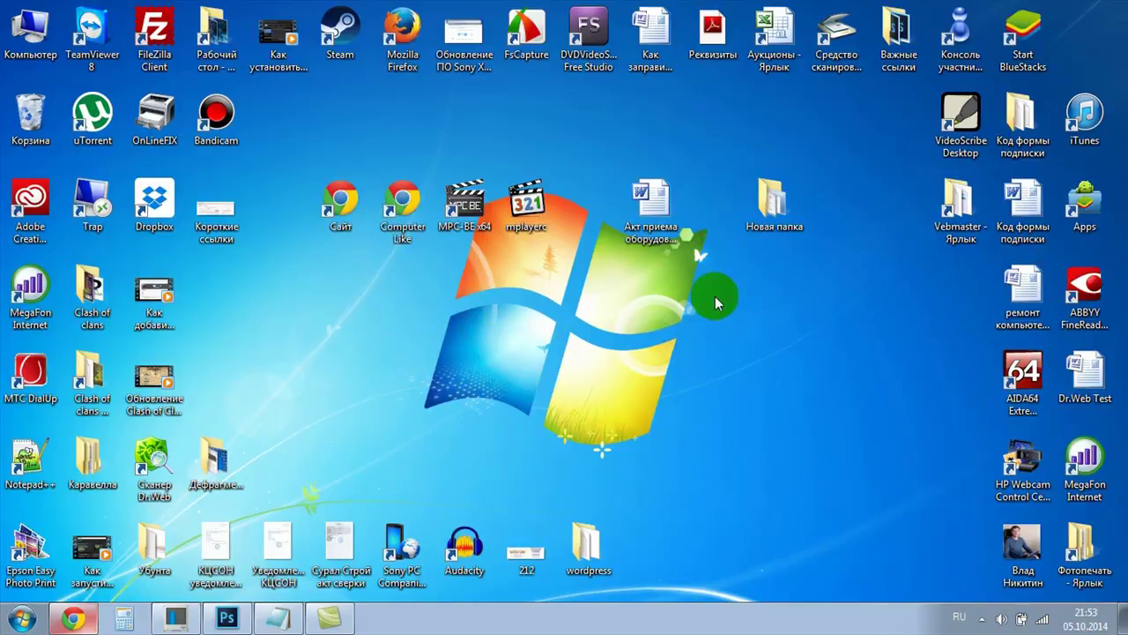
pyautogui.click(663, 230)
pyautogui.click(771, 203)
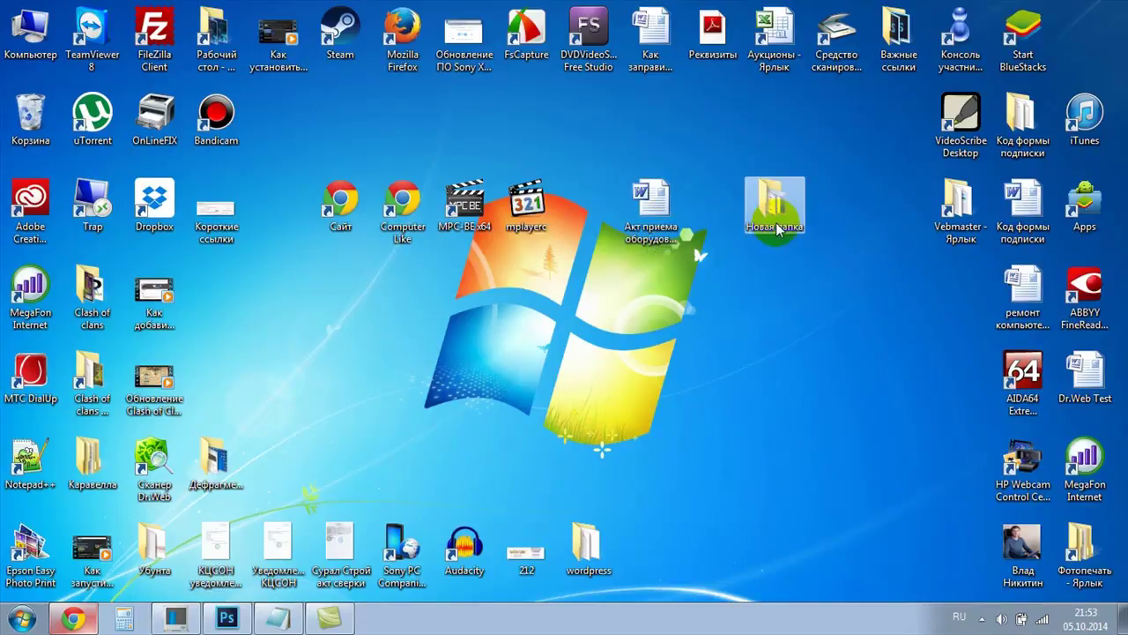
pyautogui.click(700, 377)
pyautogui.click(768, 202)
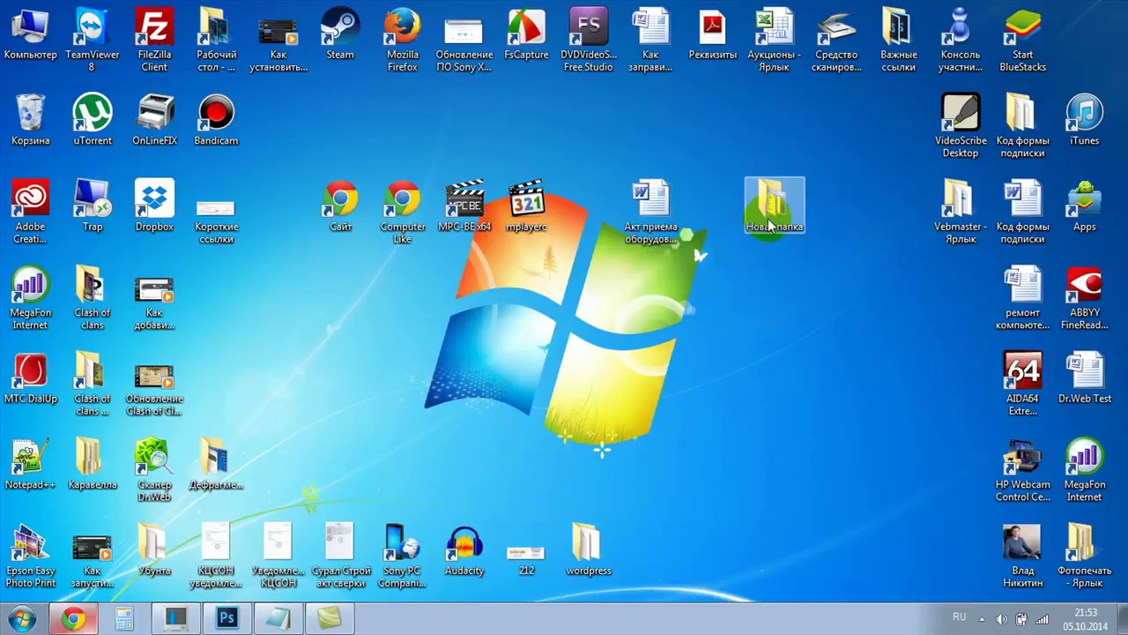
pyautogui.click(725, 245)
pyautogui.click(262, 214)
pyautogui.click(178, 103)
pyautogui.click(852, 286)
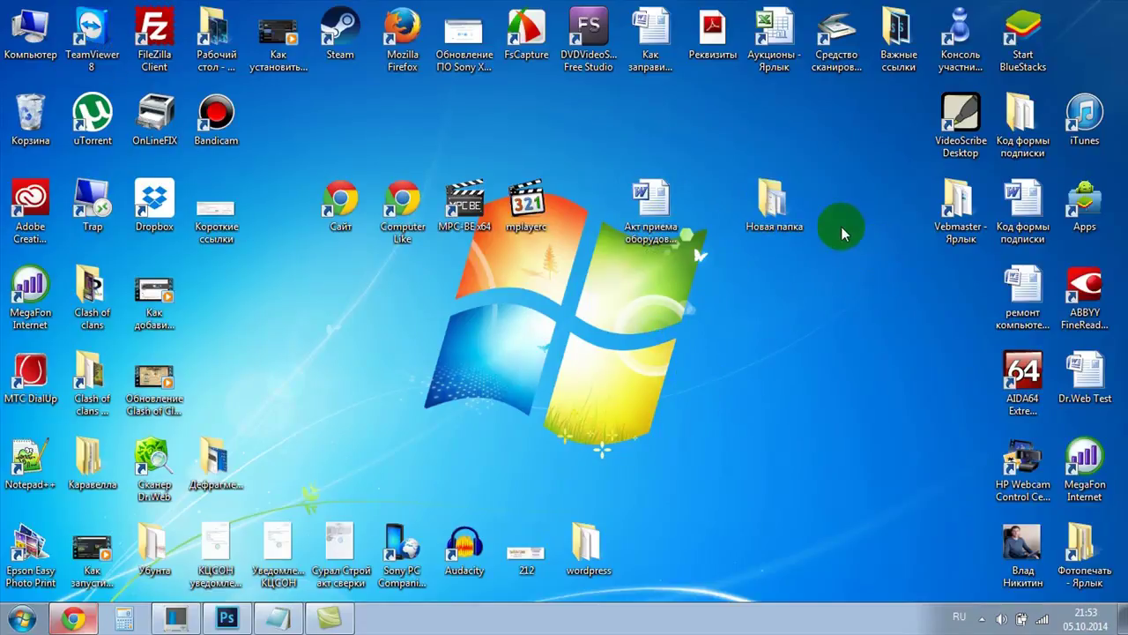
# Move the Новая папка folder on the desktop directly beside the Акт приема document
pyautogui.moveTo(784, 209); pyautogui.dragTo(733, 231)
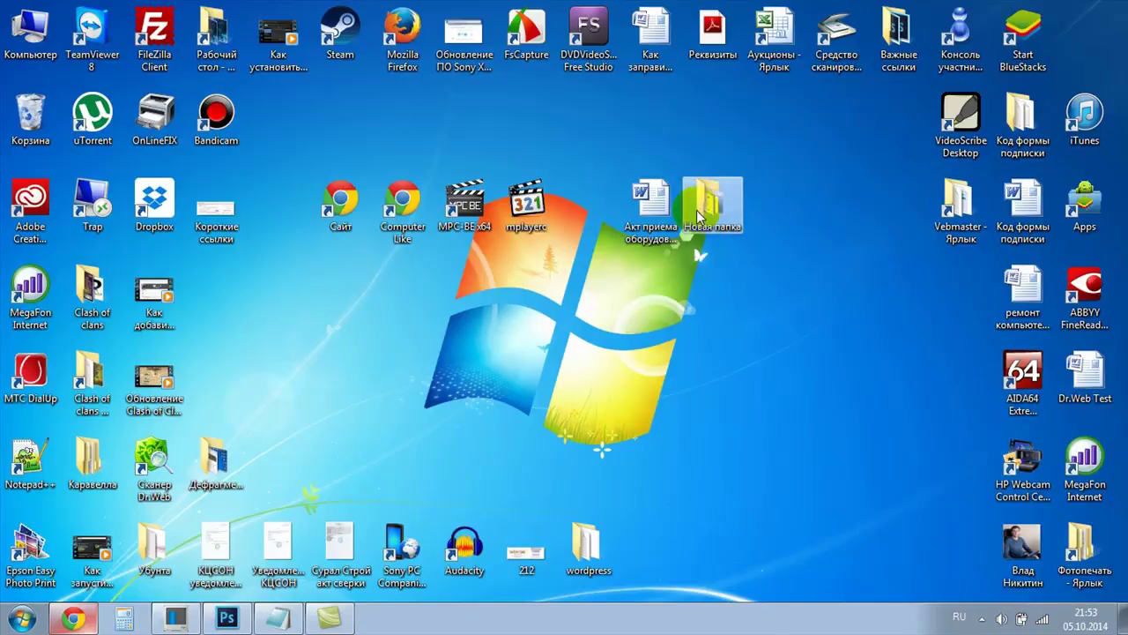
# Open Локальный диск (C:) from the Компьютер desktop icon to view its folders, and close the window
pyautogui.doubleClick(29, 31)
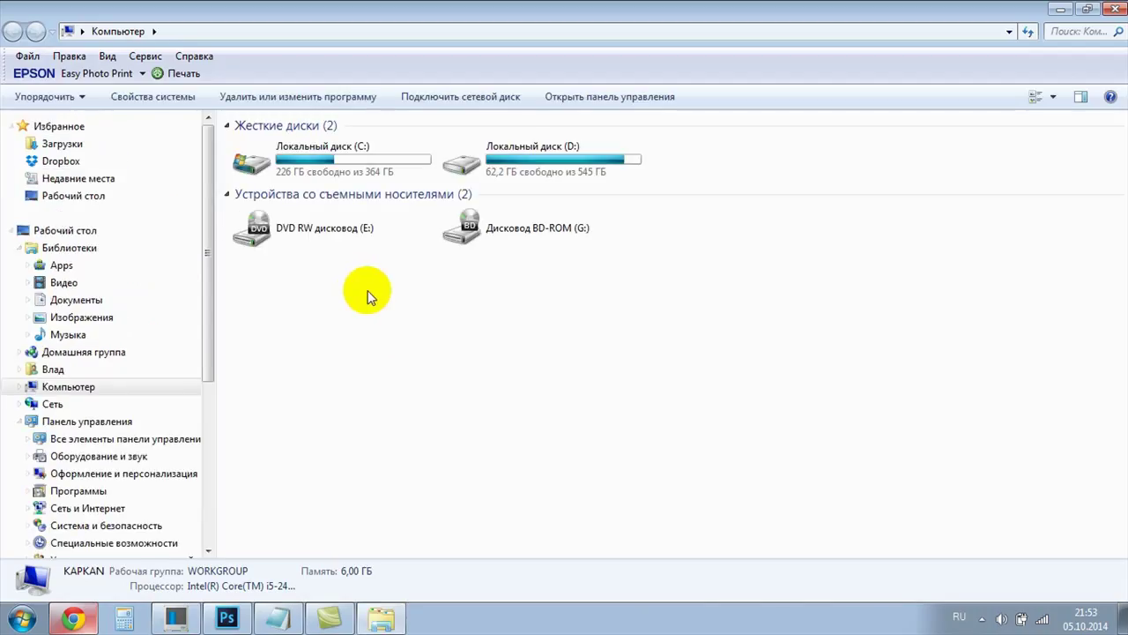
pyautogui.click(375, 169)
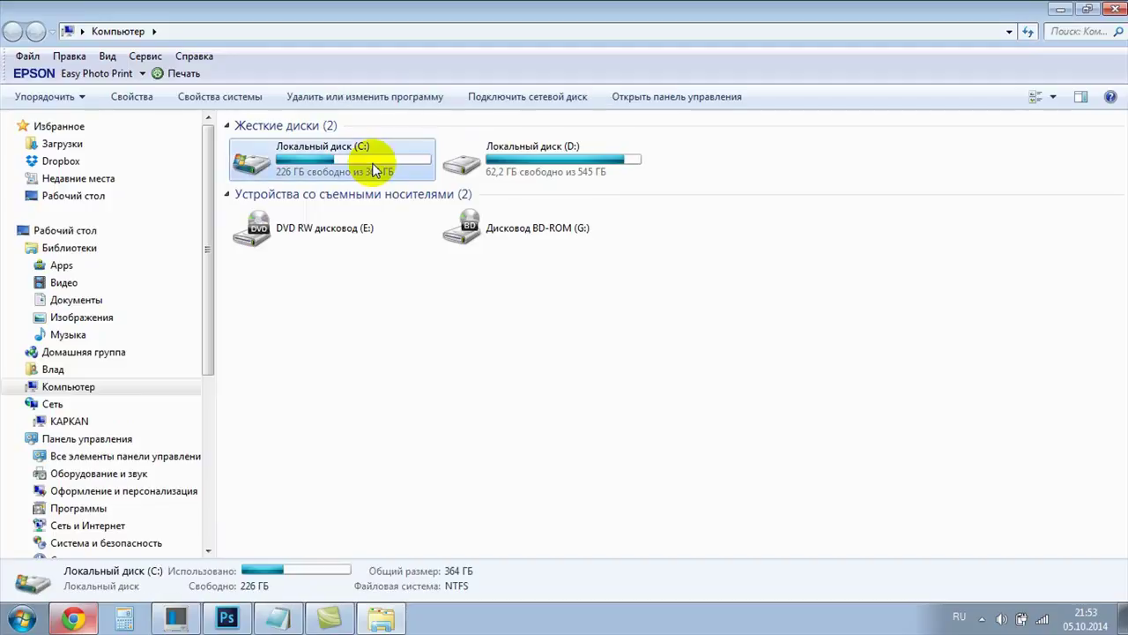
pyautogui.click(1113, 9)
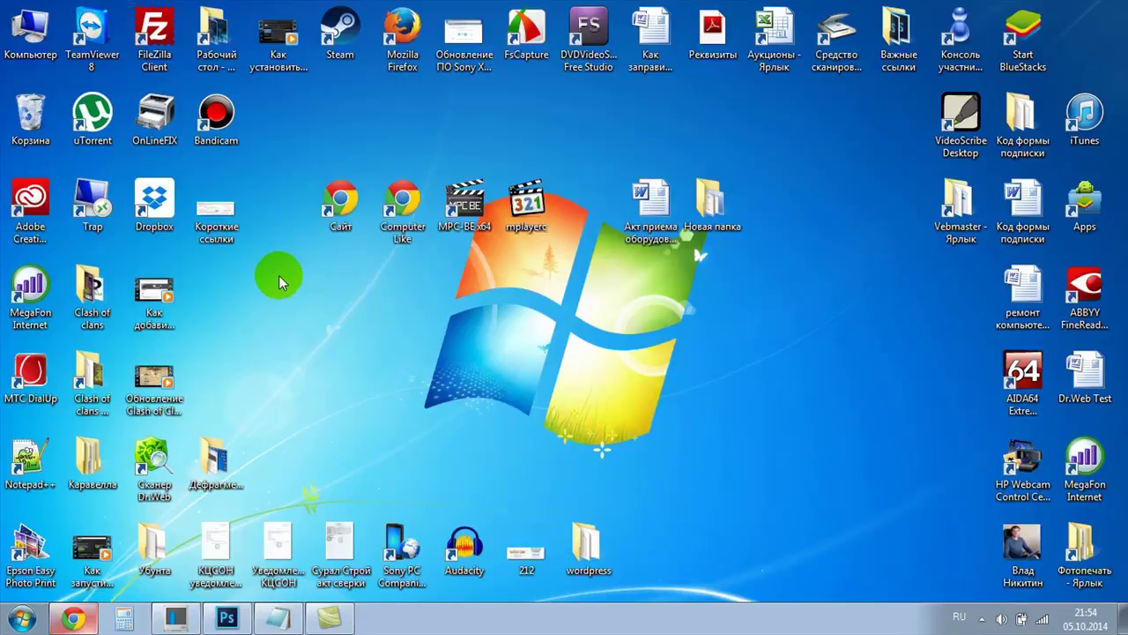
pyautogui.doubleClick(29, 33)
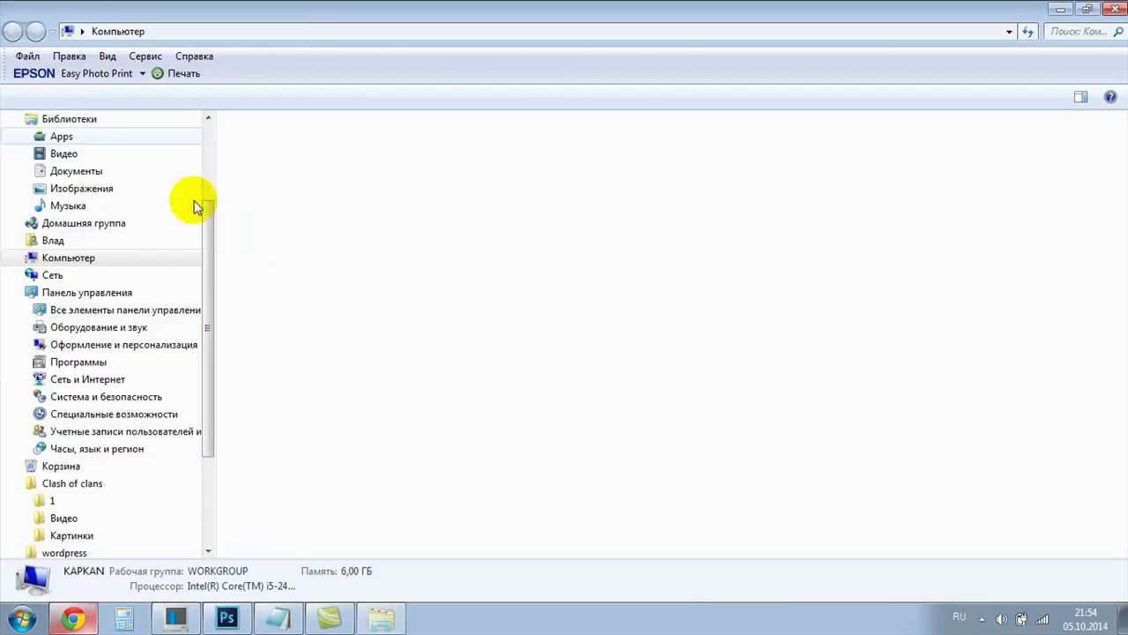
pyautogui.click(375, 172)
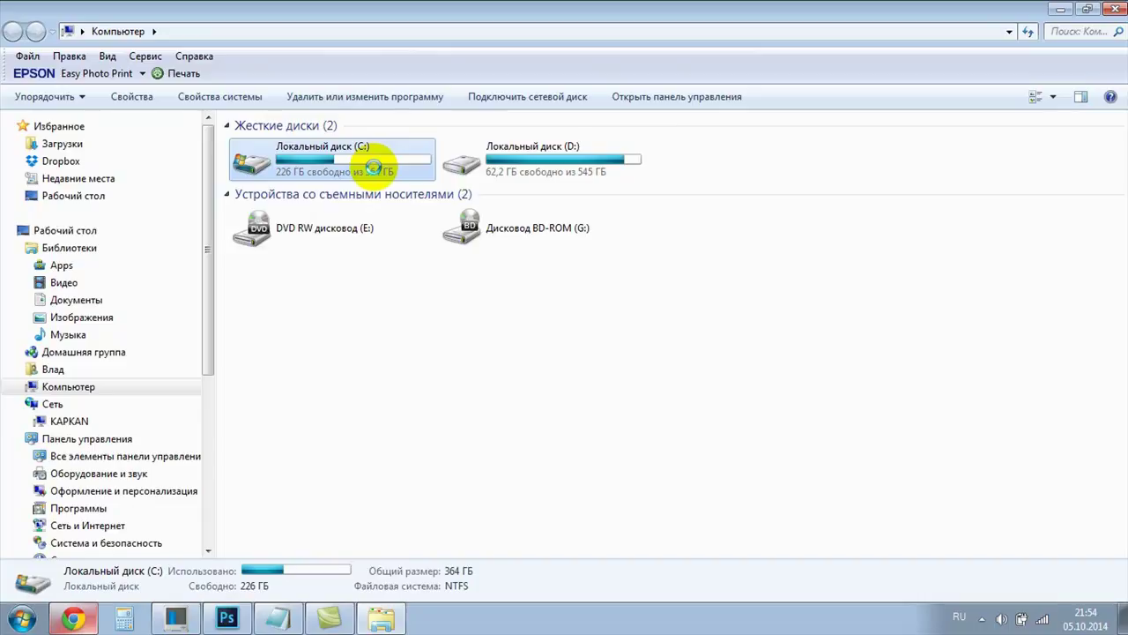
pyautogui.doubleClick(374, 167)
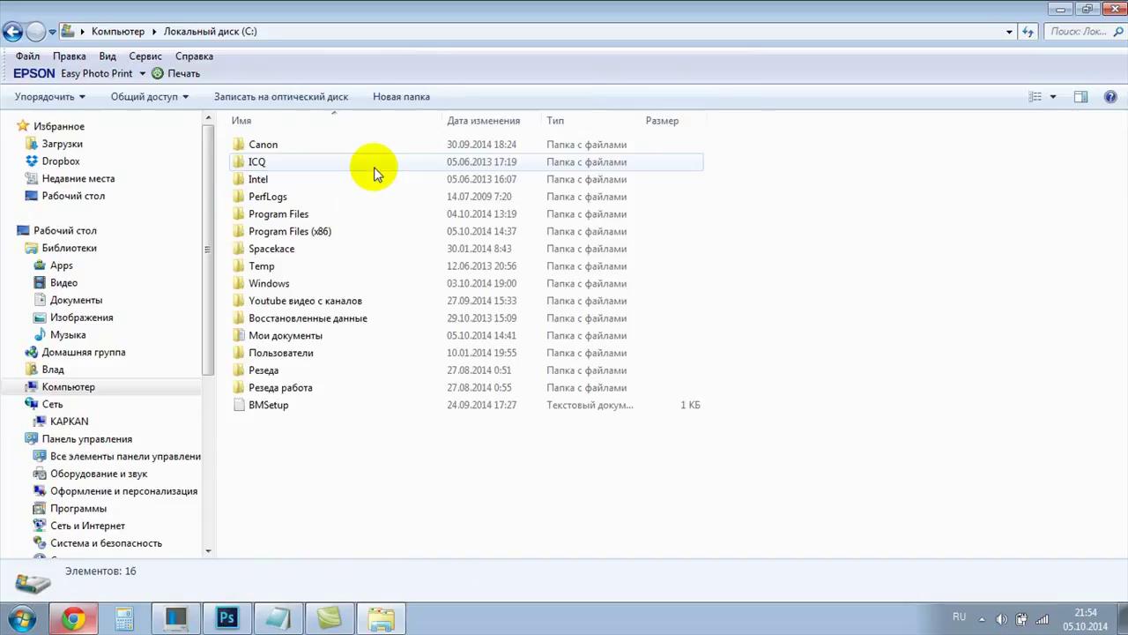
pyautogui.click(1115, 8)
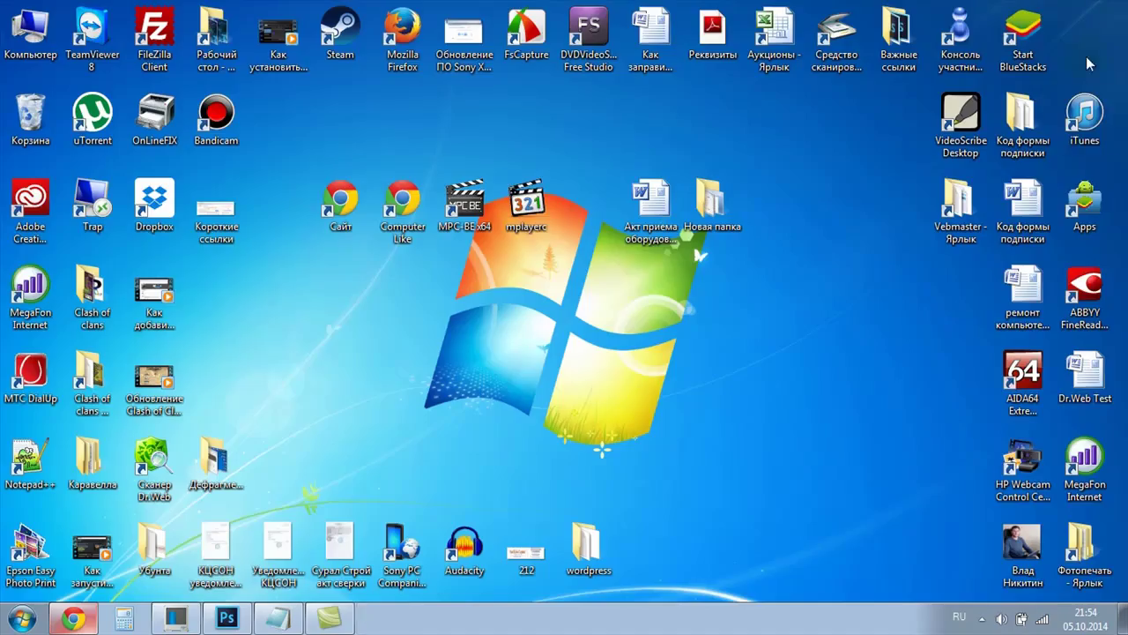
# Start a new desktop shortcut and browse for its target, expanding Компьютер and Локальный диск (C:)
pyautogui.rightClick(616, 330)
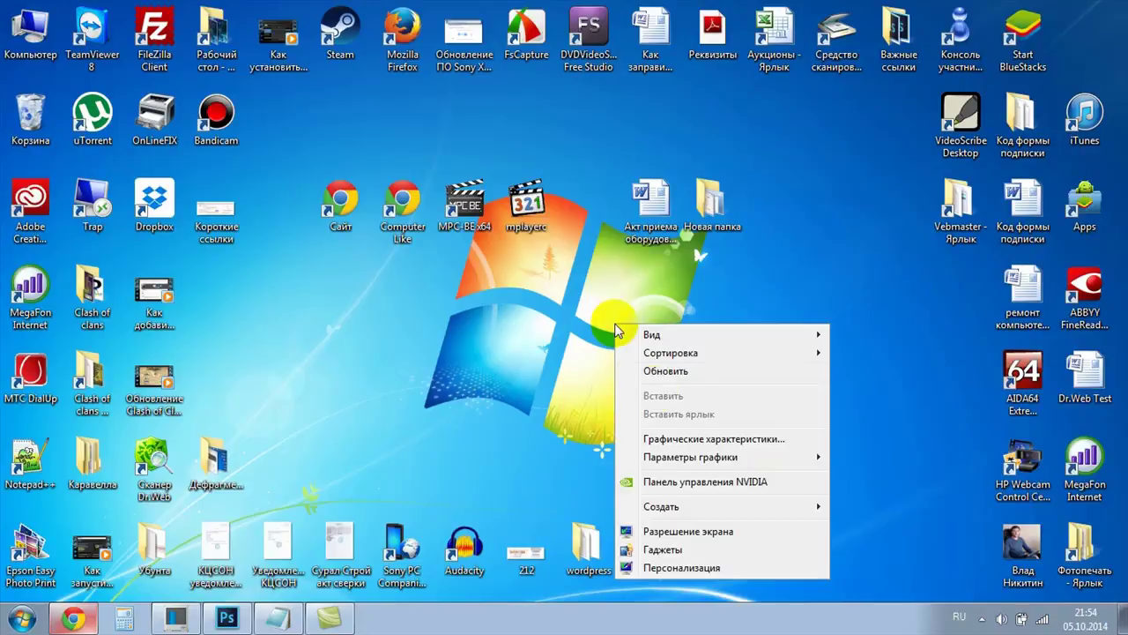
pyautogui.moveTo(728, 507)
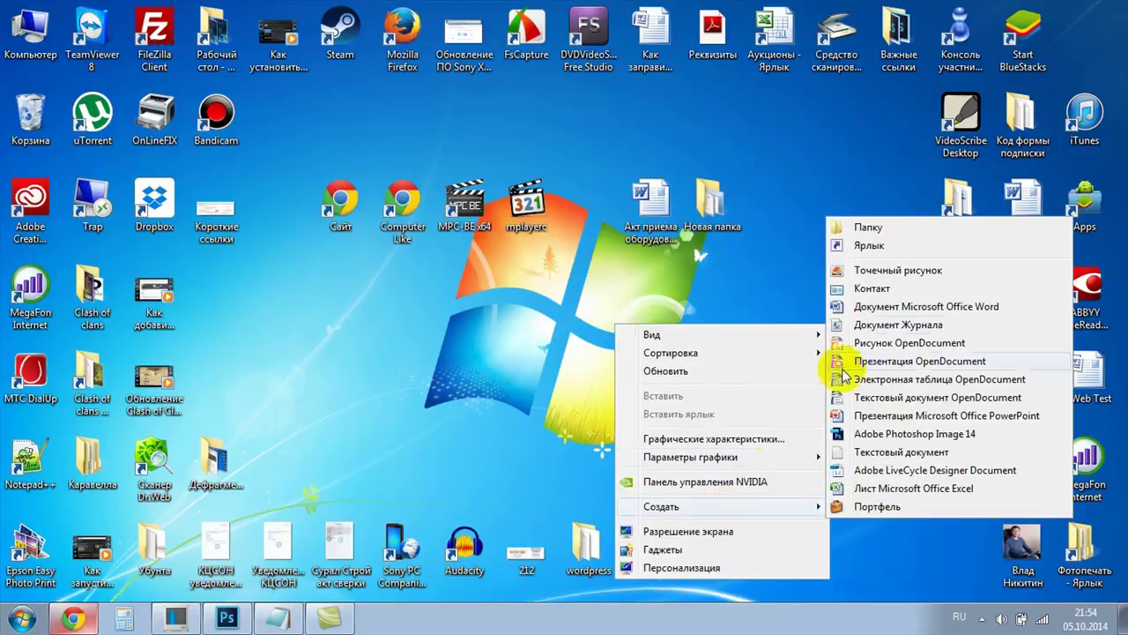
pyautogui.click(869, 247)
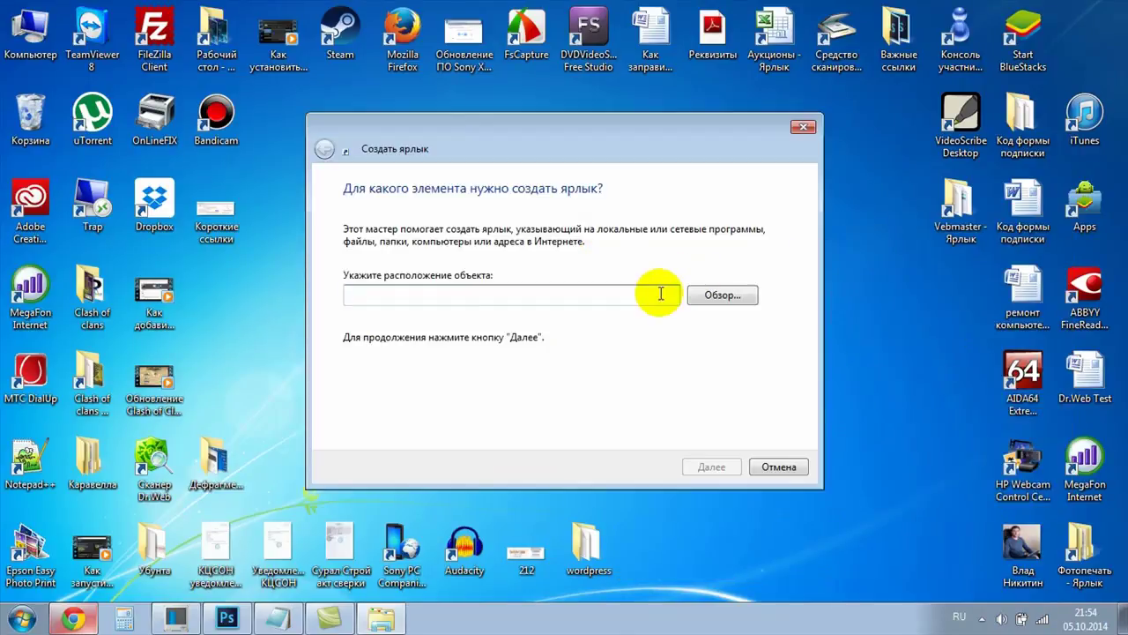
pyautogui.click(711, 297)
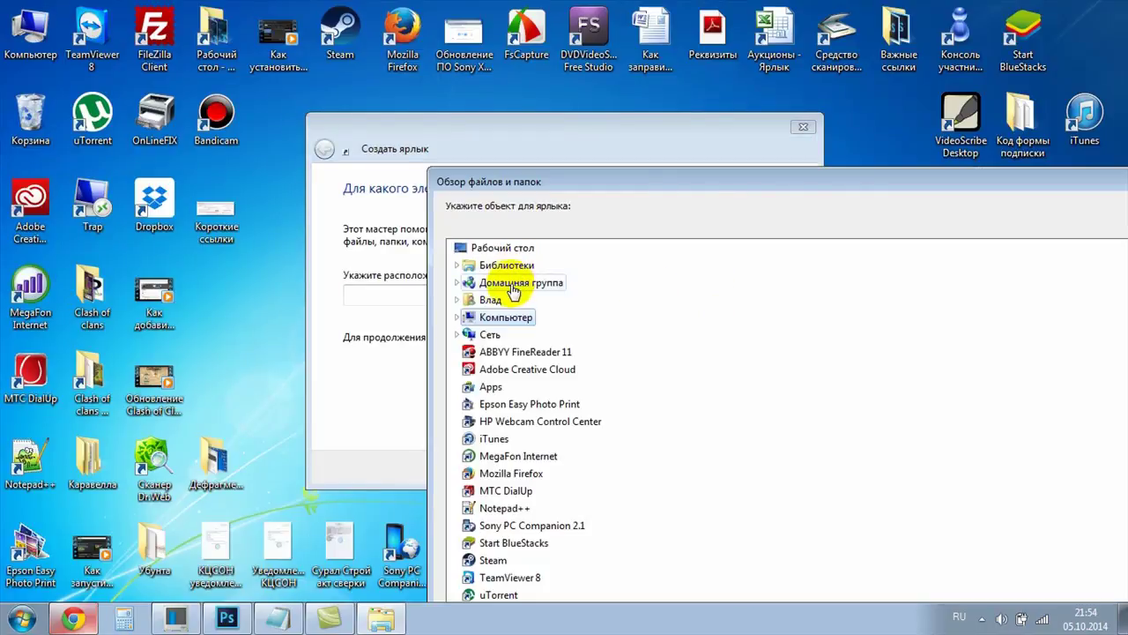
pyautogui.doubleClick(508, 318)
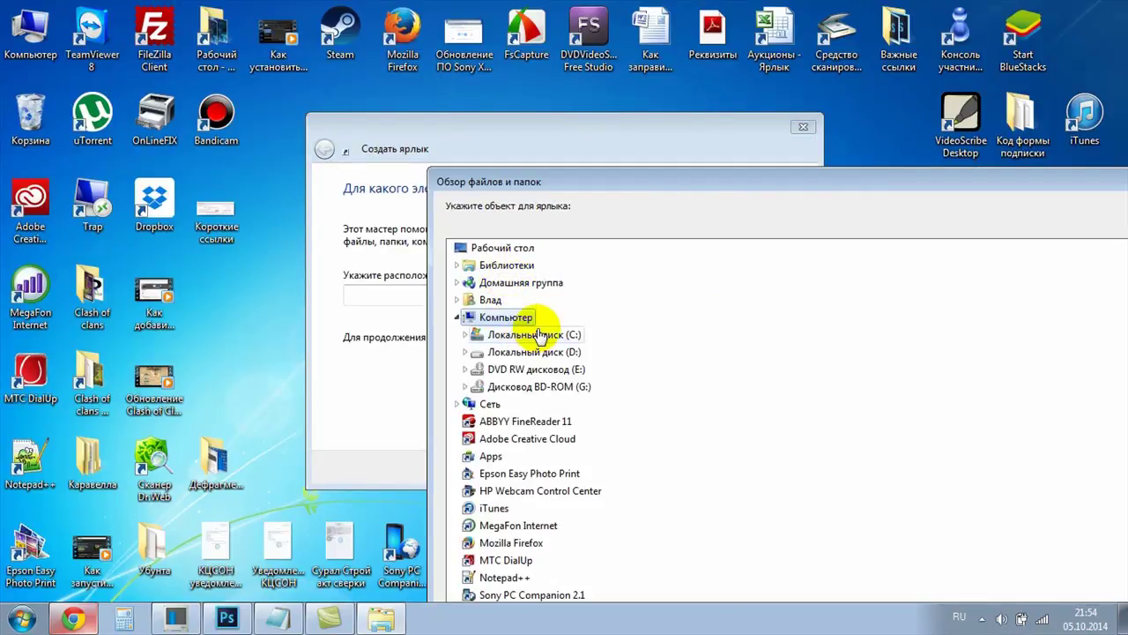
pyautogui.doubleClick(493, 333)
pyautogui.moveTo(713, 189); pyautogui.dragTo(433, 46)
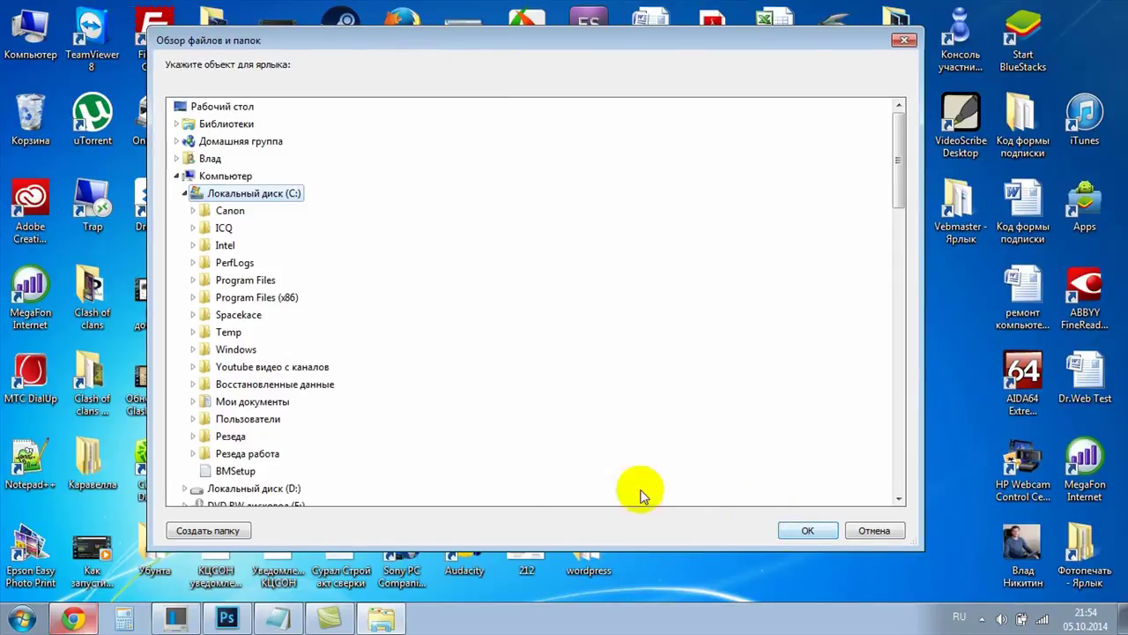
# Choose Локальный диск (C:) as the shortcut's target and create it with the suggested name Локальный диск (C)
pyautogui.doubleClick(238, 317)
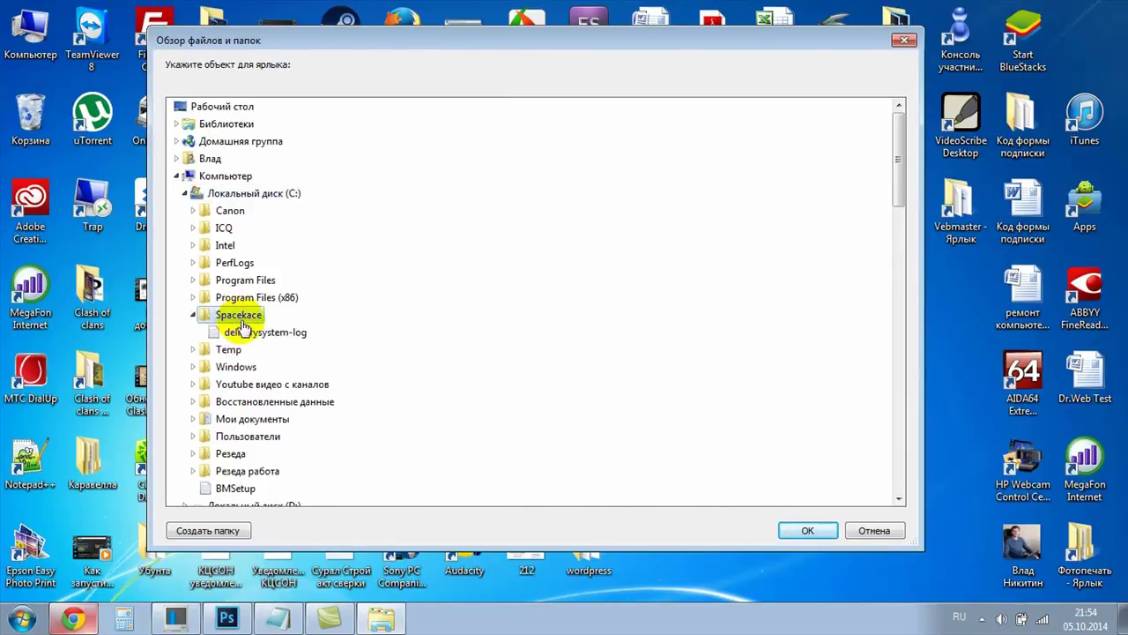
pyautogui.click(275, 196)
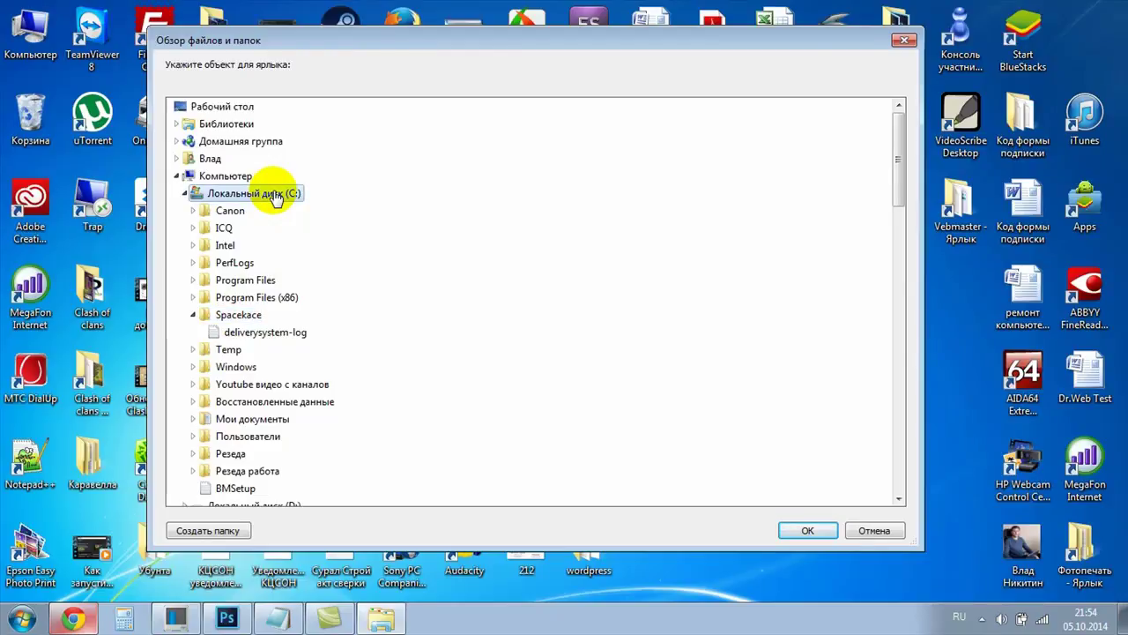
pyautogui.click(807, 530)
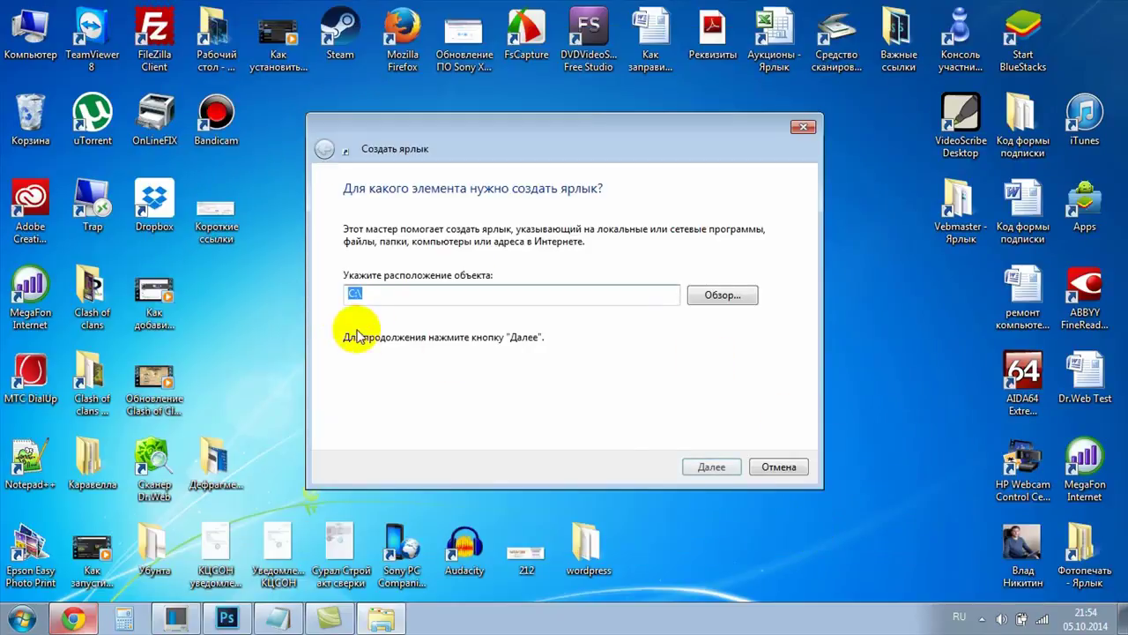
pyautogui.click(698, 465)
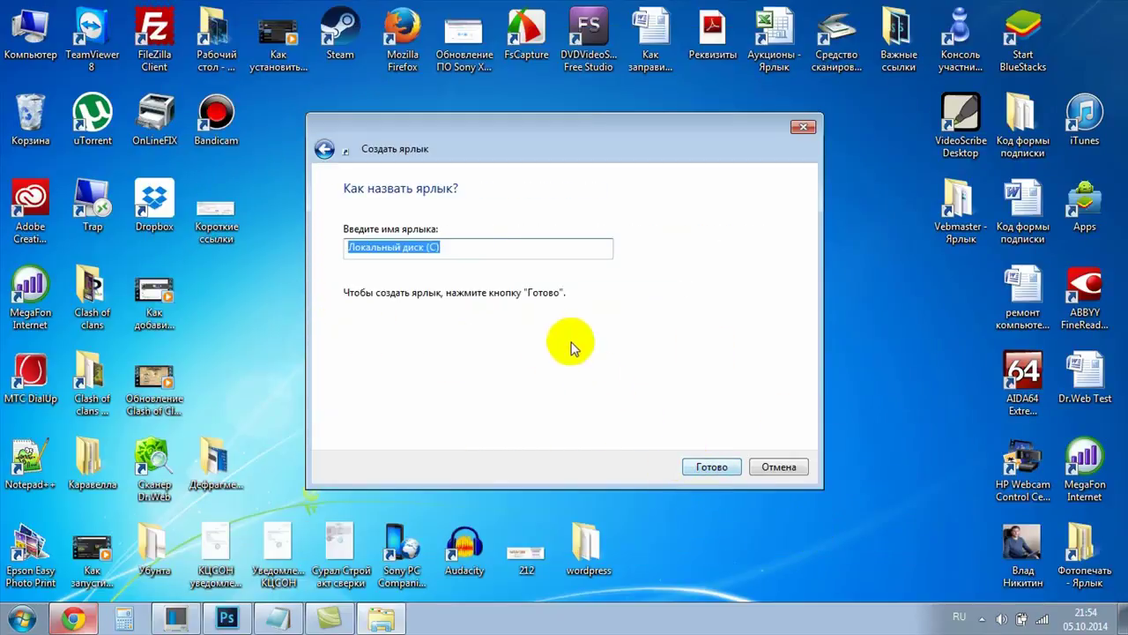
pyautogui.click(704, 467)
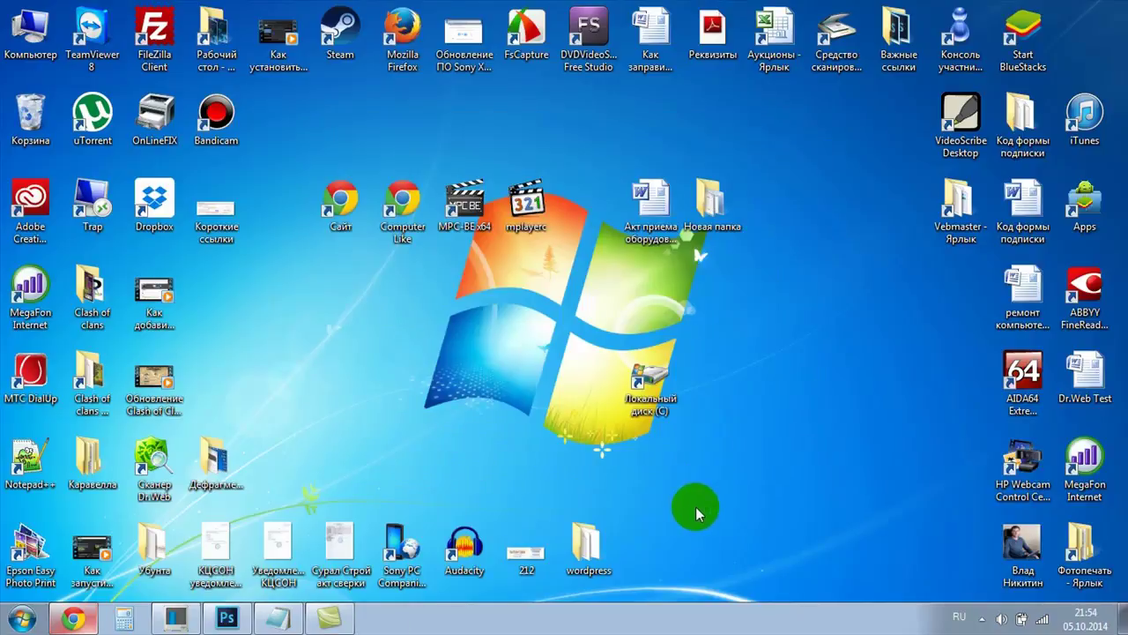
# Place the new Локальный диск (C) shortcut directly beside the Новая папка folder, and test it by opening and closing its window
pyautogui.moveTo(635, 388); pyautogui.dragTo(761, 219)
pyautogui.click(755, 377)
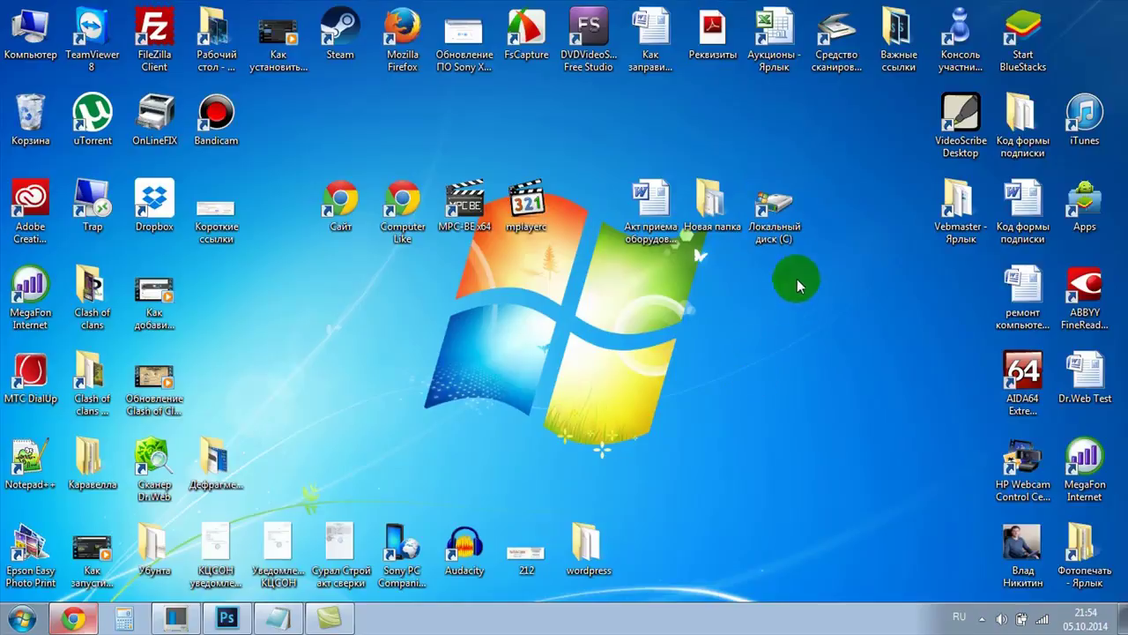
pyautogui.doubleClick(777, 216)
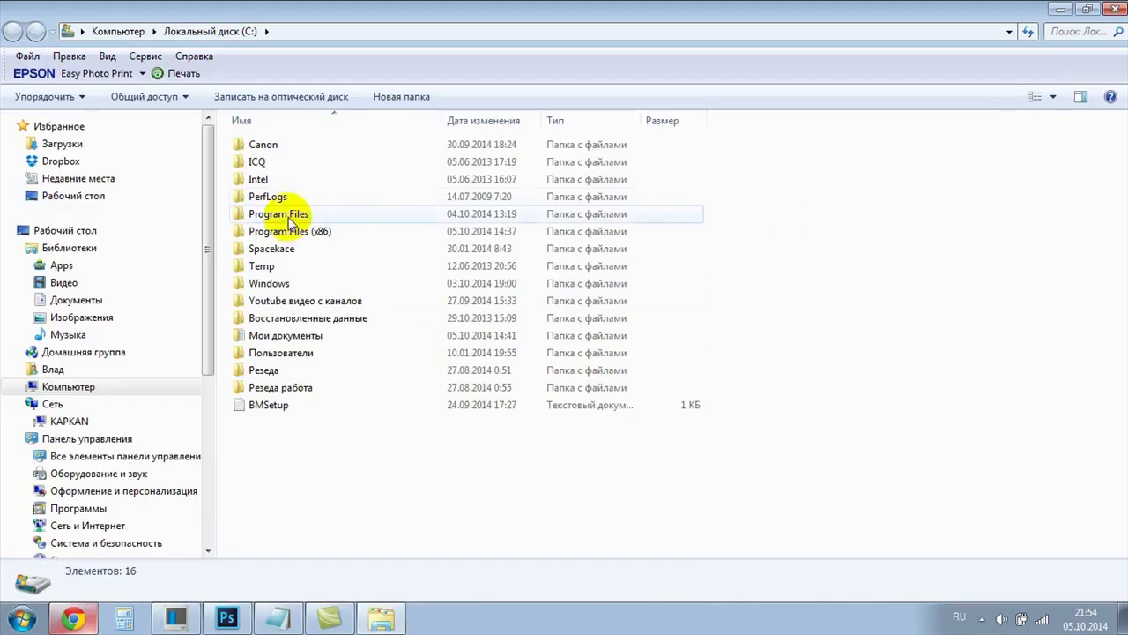
pyautogui.click(1116, 10)
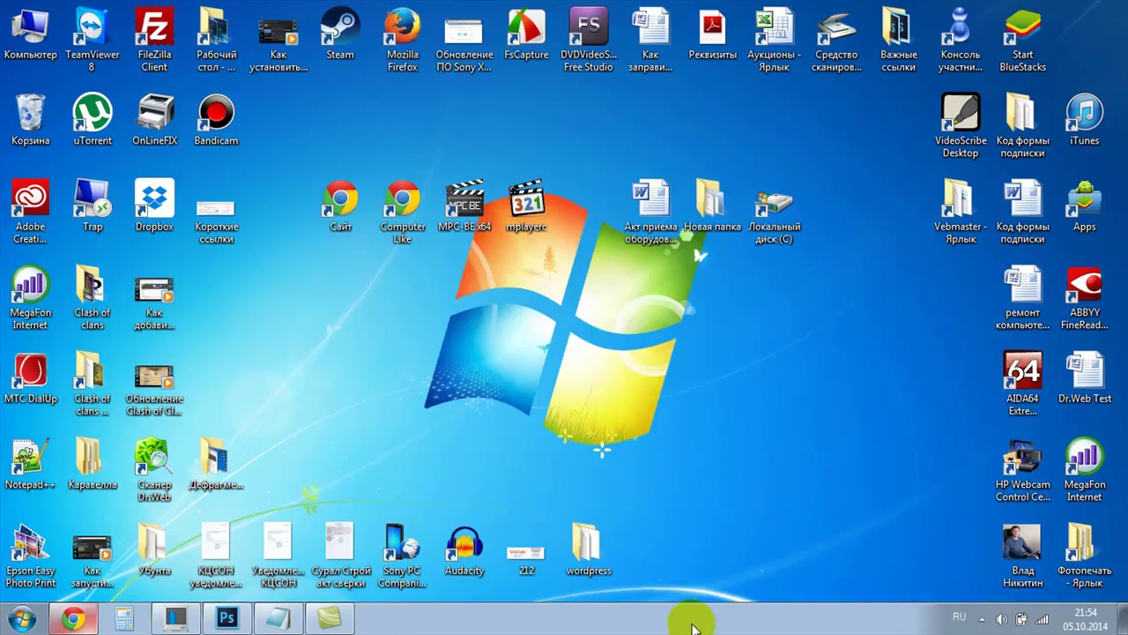
# Move the Локальный диск (C) shortcut to the free spot directly below the MPC-BE x64 icon
pyautogui.click(29, 19)
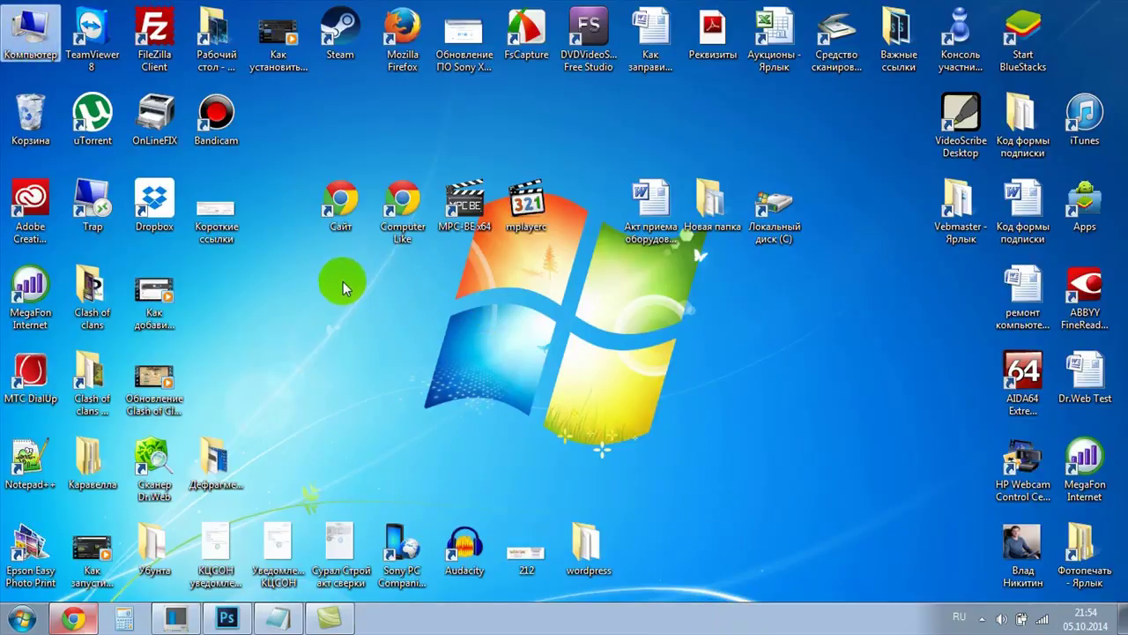
pyautogui.click(406, 225)
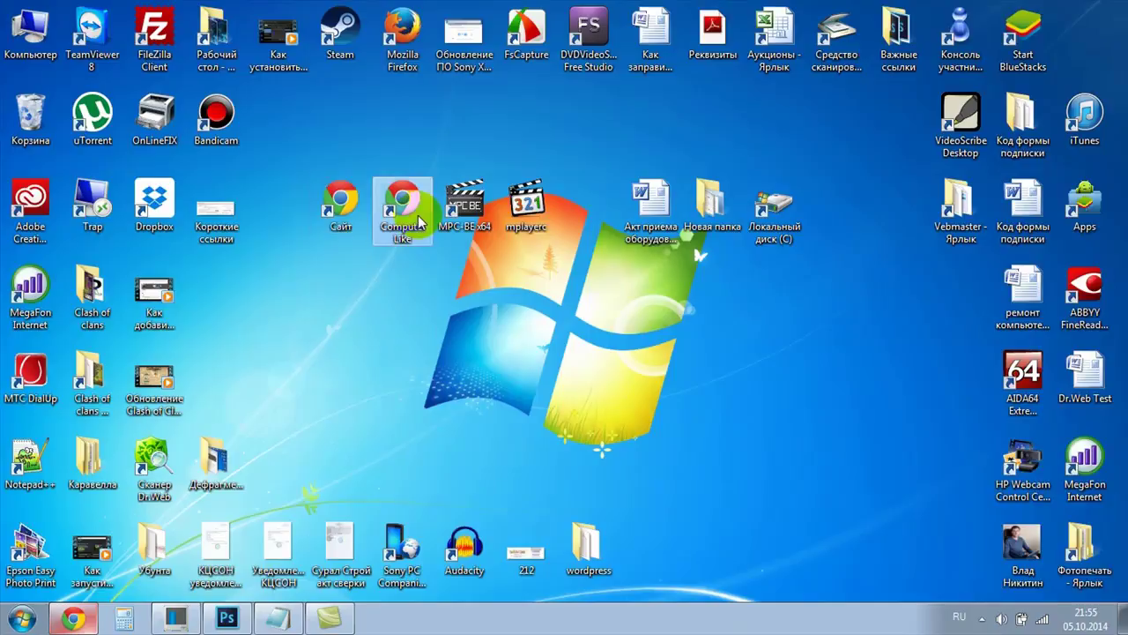
pyautogui.click(769, 234)
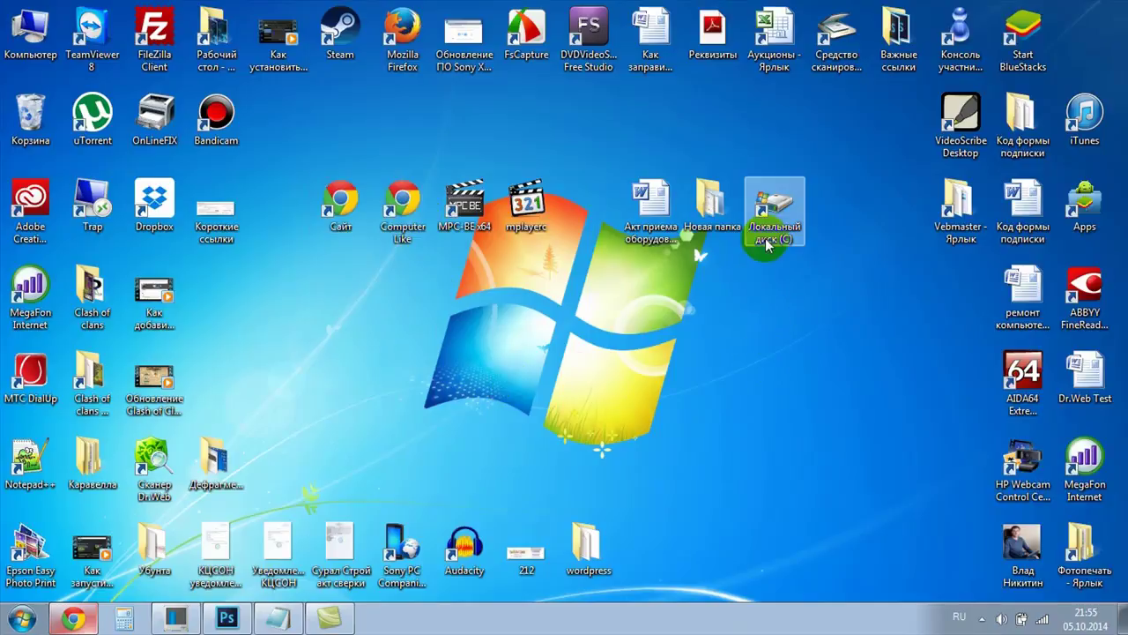
pyautogui.moveTo(769, 235); pyautogui.dragTo(465, 299)
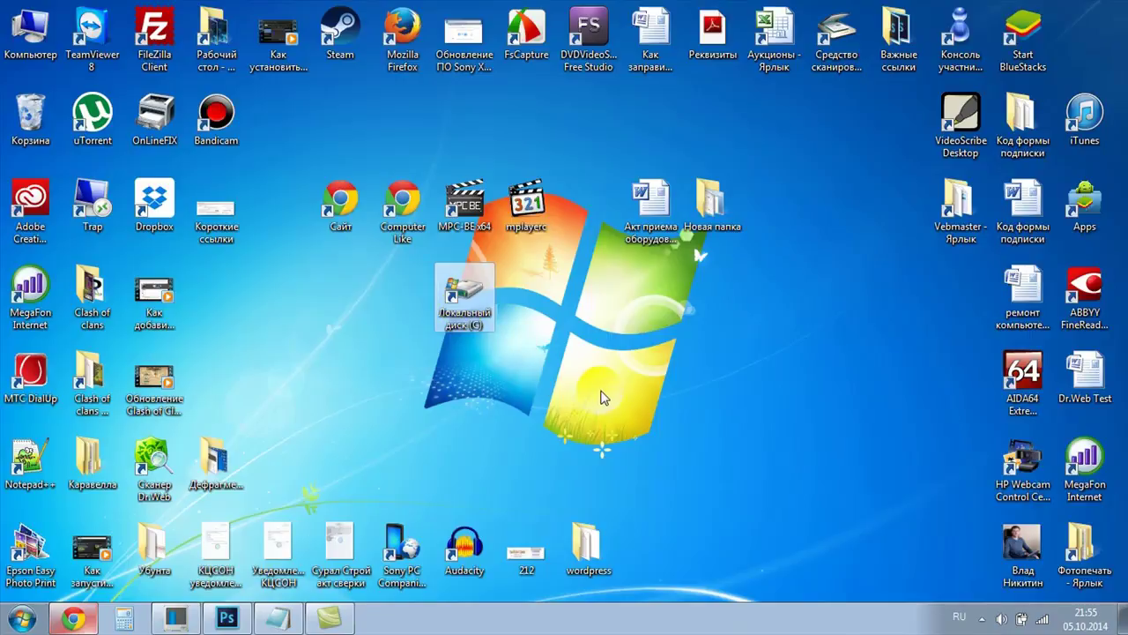